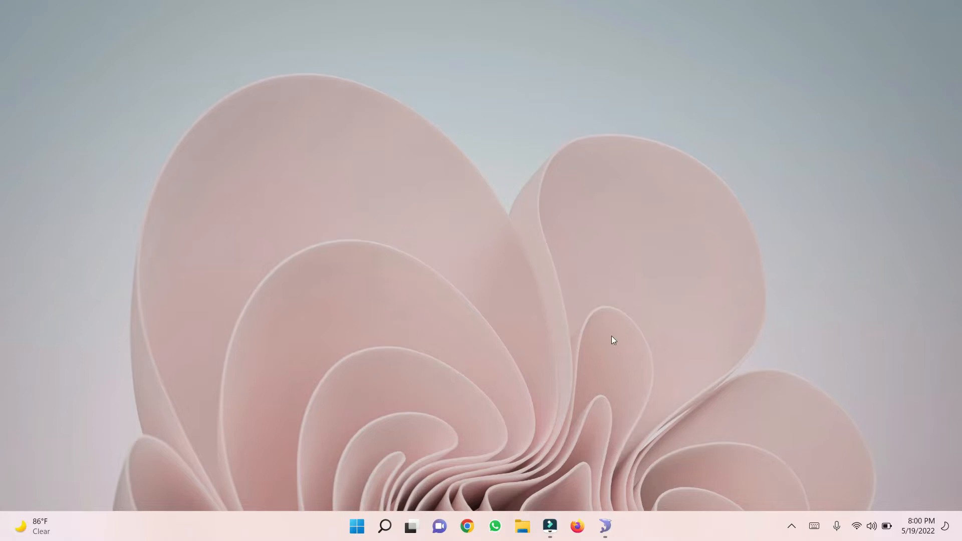
Switch to SQLyog and create a new database named pos on the root@localhost connection with default charset and collation
left_click(605, 525)
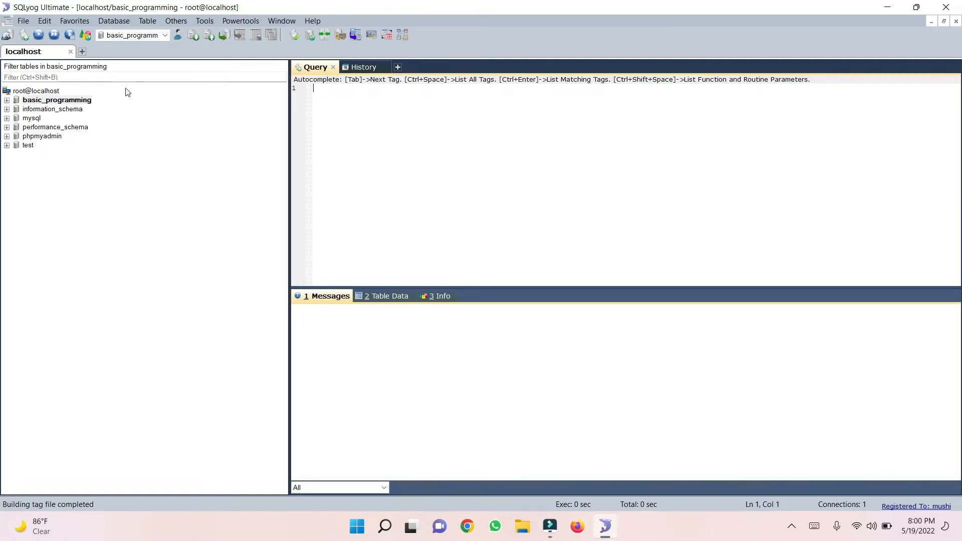
right_click(45, 95)
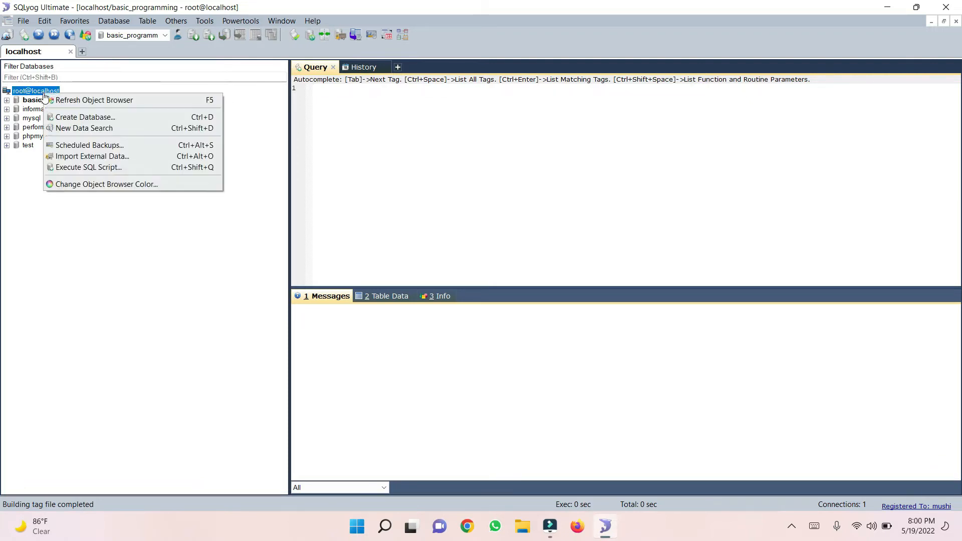
left_click(77, 119)
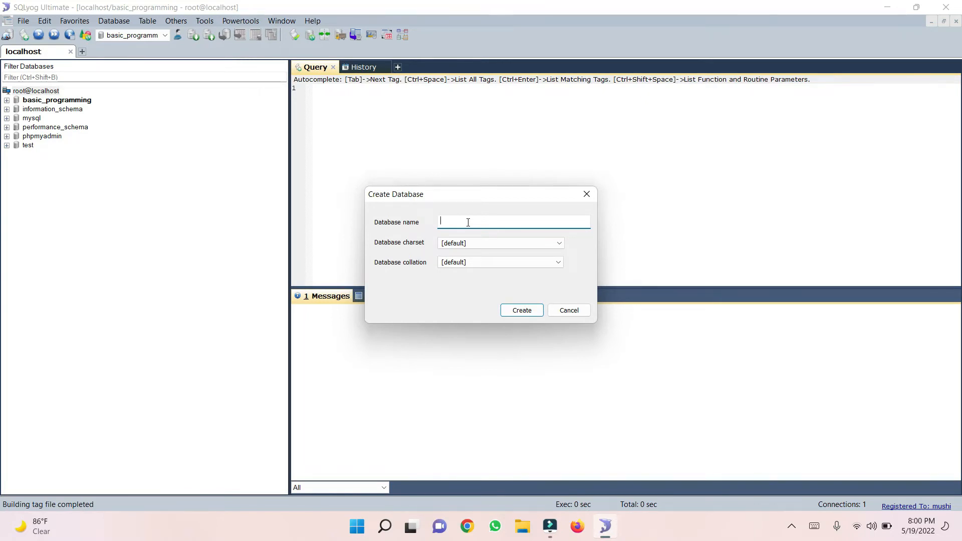
type("pos")
left_click(521, 310)
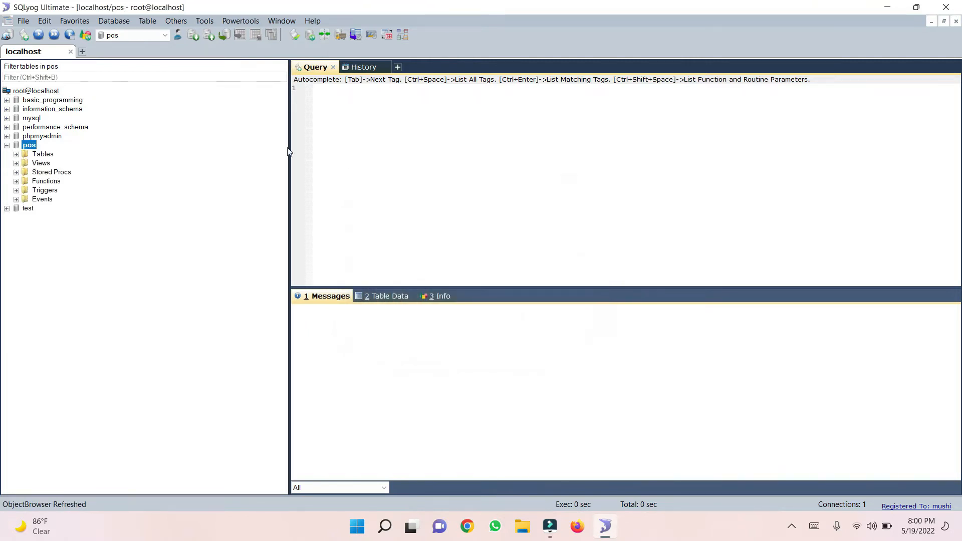
Start a new table in the pos database and name it customers
left_click(16, 154)
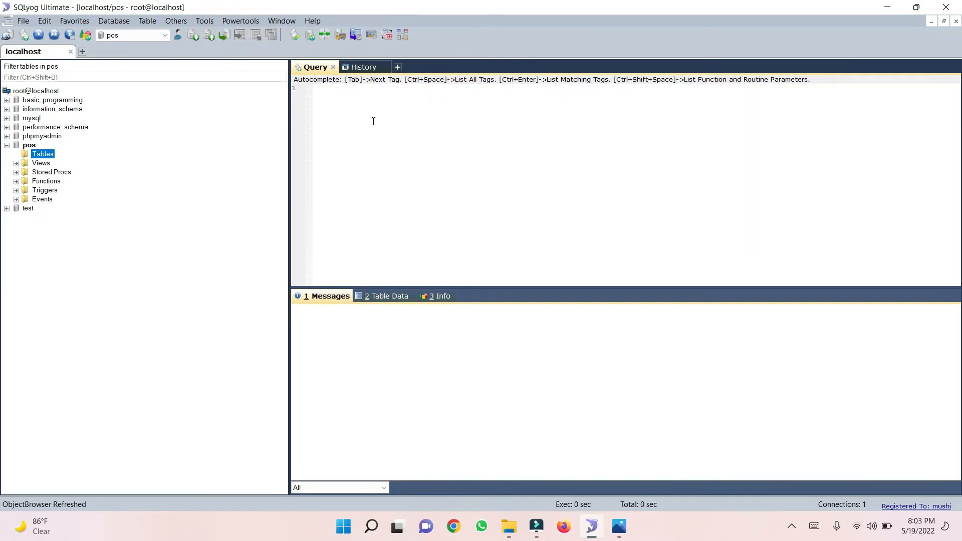
right_click(49, 156)
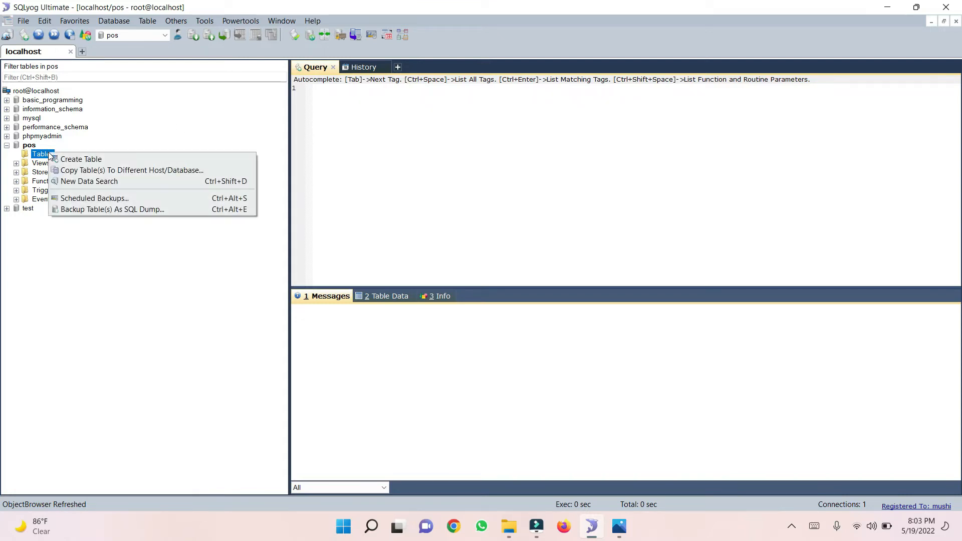
left_click(95, 159)
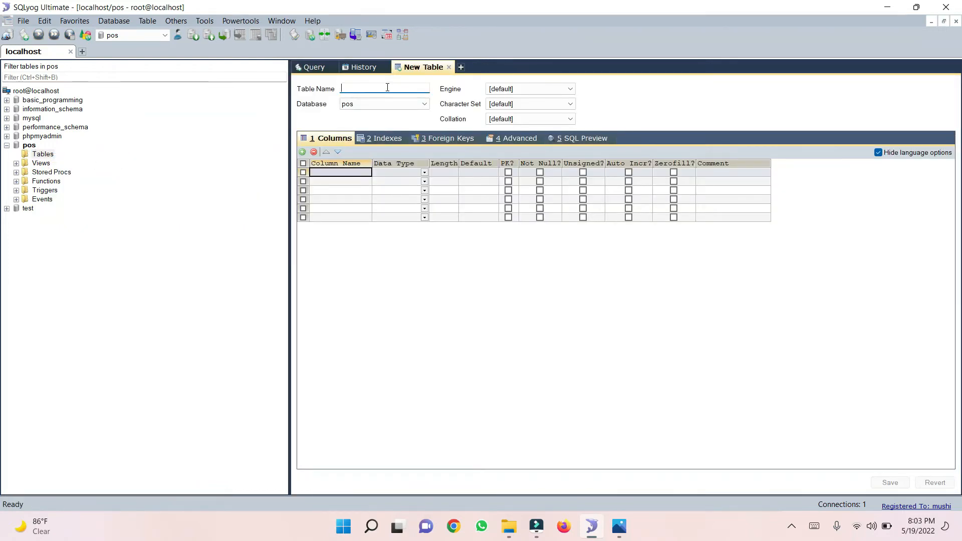
type("com")
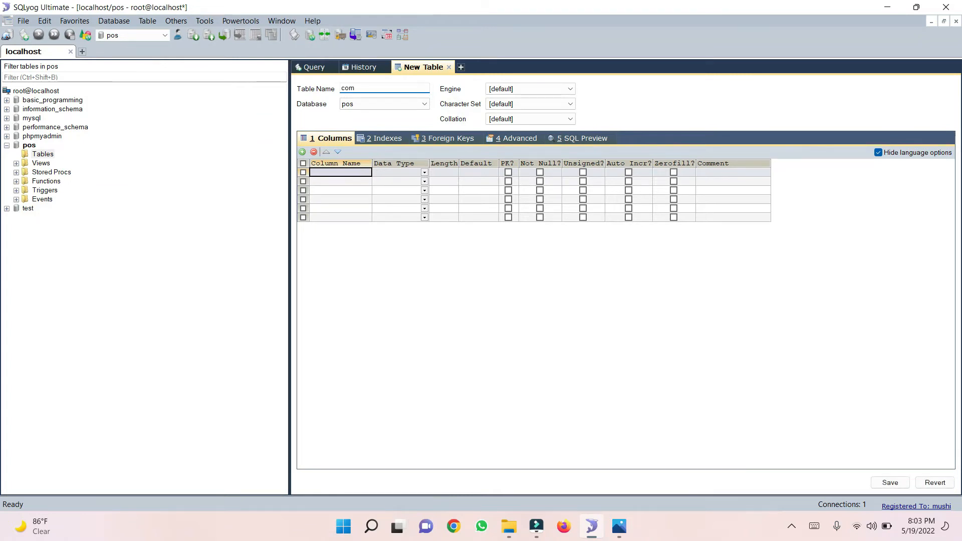
key("BackSpace")
key("BackSpace")
type("ustomers")
Define the customers table's first column as id with type int, making it a not-null primary key with auto increment
left_click(334, 175)
type("i")
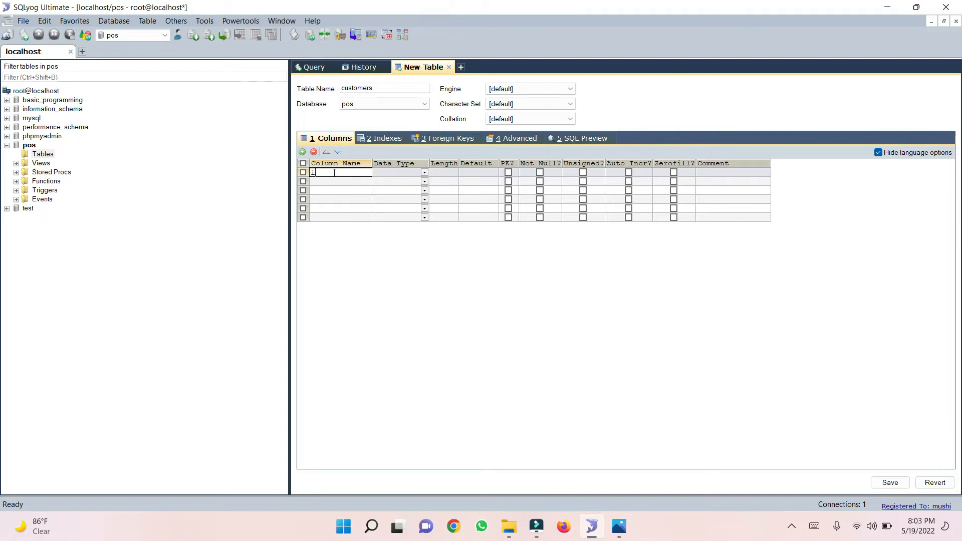
type("d")
key("Tab")
type("i")
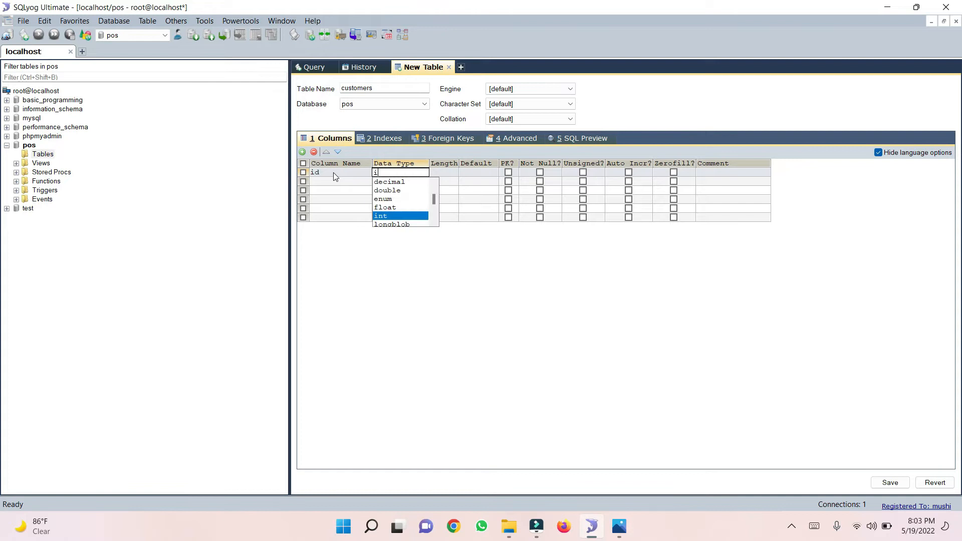
type("nt")
key("Tab")
key("Tab")
key("Tab")
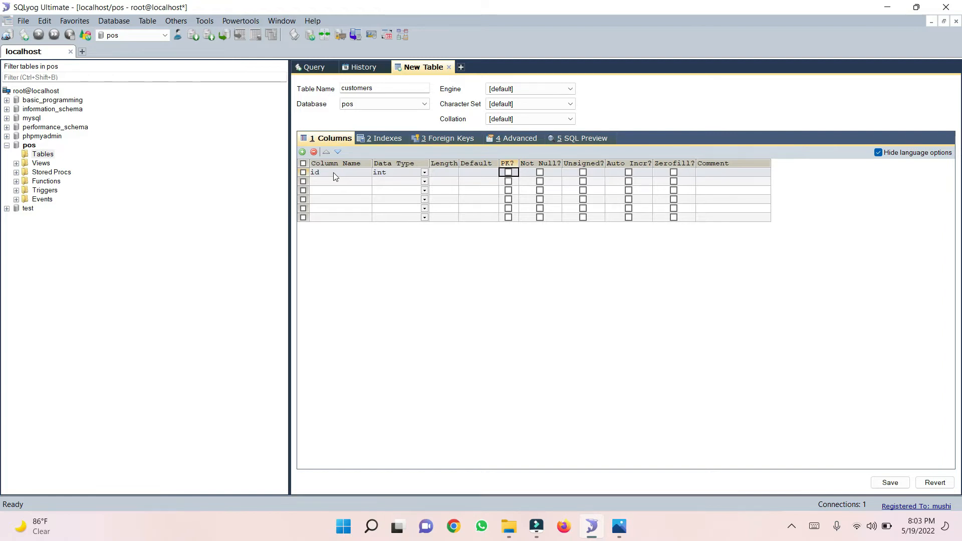
key("space")
key("Tab")
key("Tab")
key("Tab")
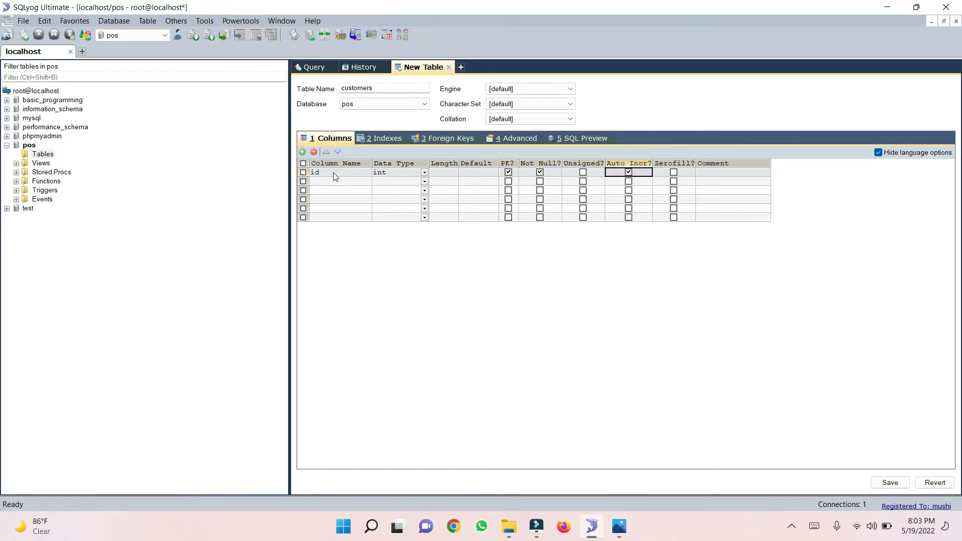
Add a second column named customer_name with data type varchar and length 200
key("Down")
key("Down")
key("Up")
key("Left")
key("Left")
key("Left")
key("Left")
key("Left")
key("Left")
key("Left")
key("Left")
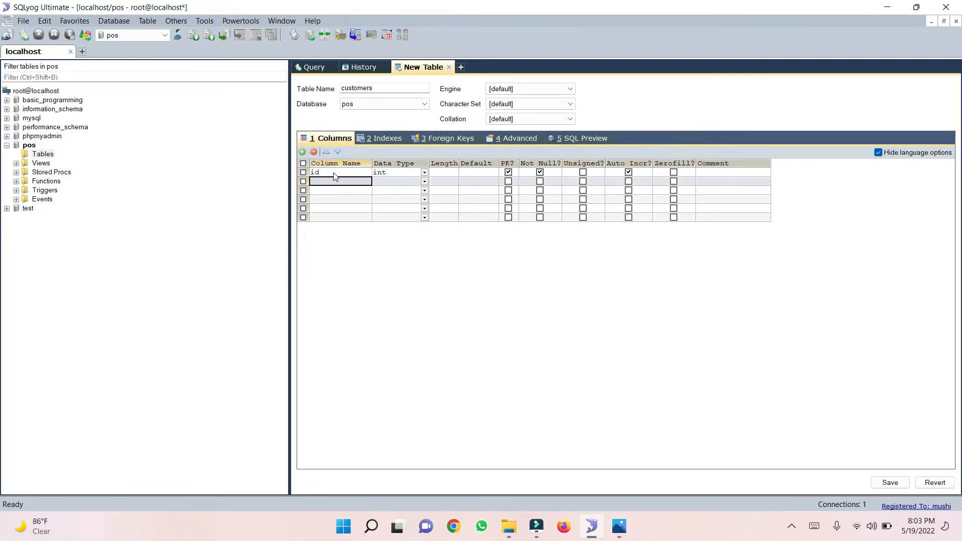
type("customer_name")
key("Tab")
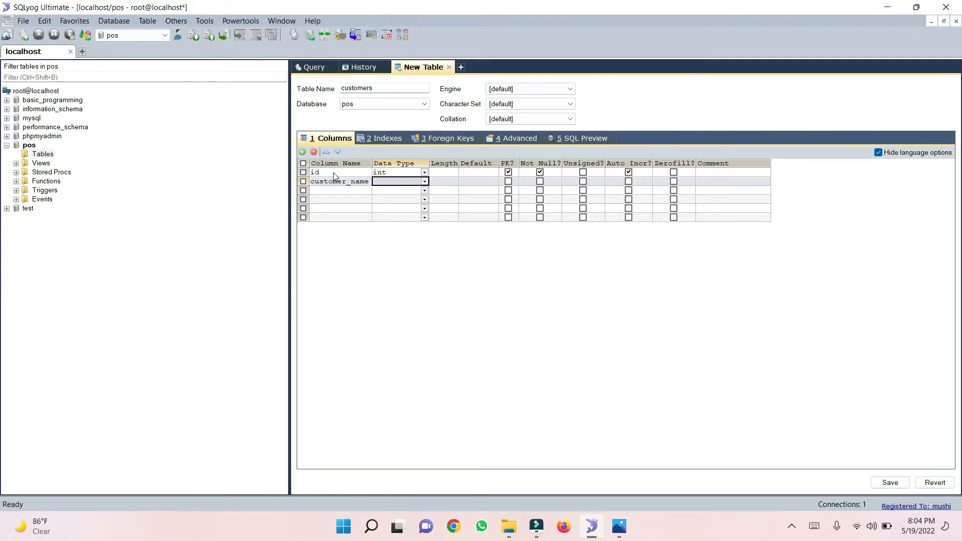
type("varch")
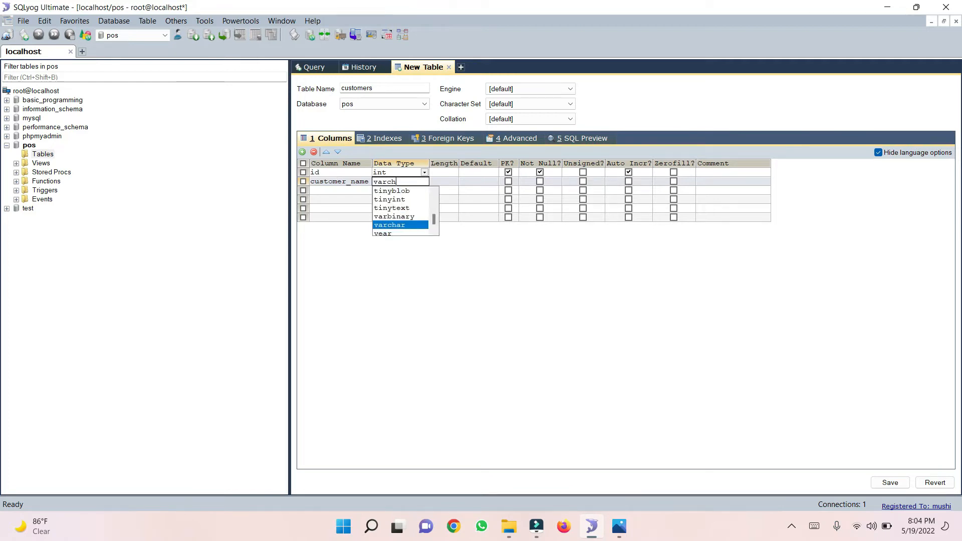
key("Tab")
type("200")
Add a third column named phone with data type varchar and length 100
key("Down")
key("Left")
key("Left")
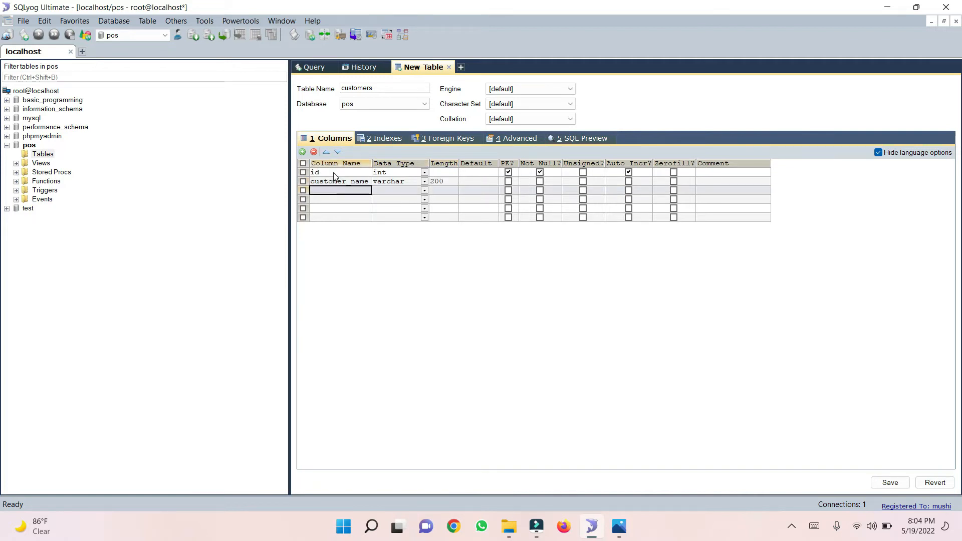
type("phone")
key("Tab")
type("c")
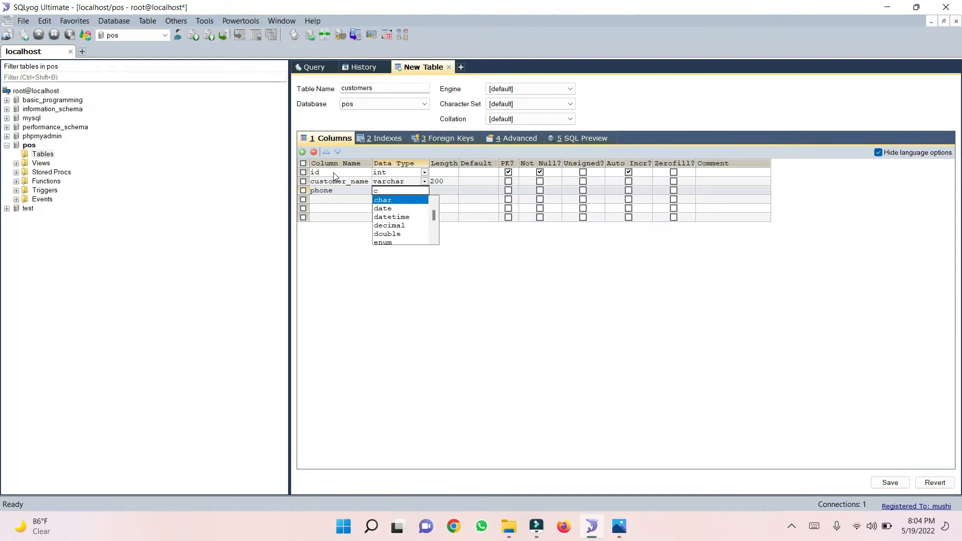
key("BackSpace")
type("varchar")
key("Tab")
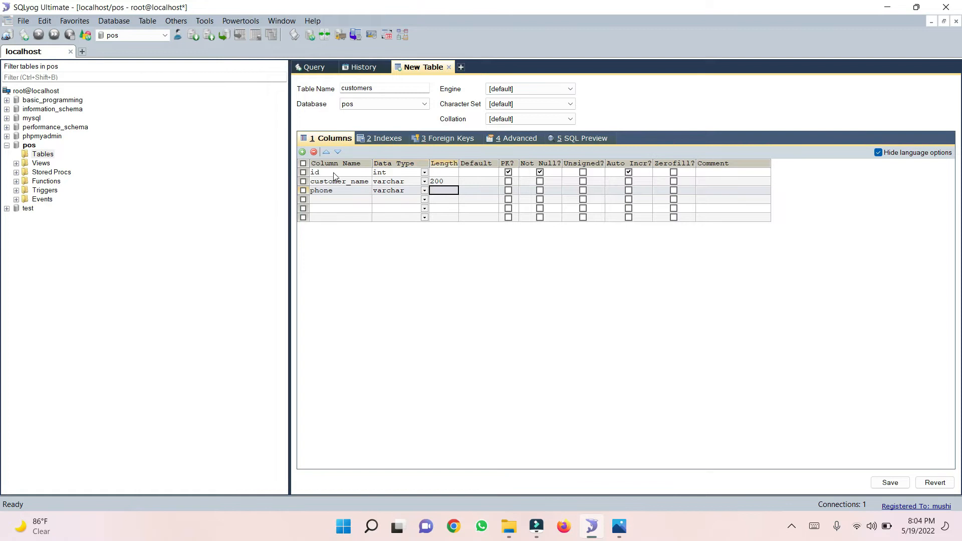
type("100")
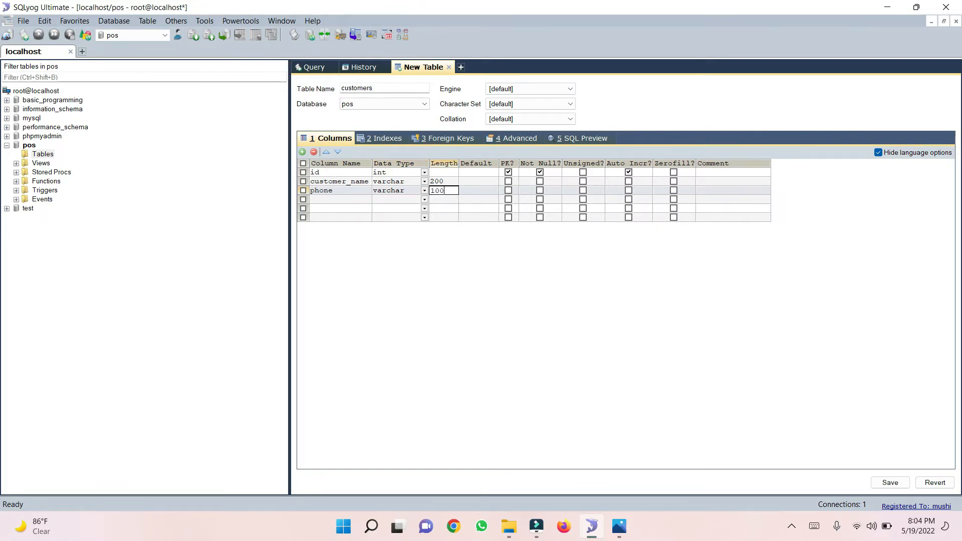
Add a fourth column named address with data type text
key("Return")
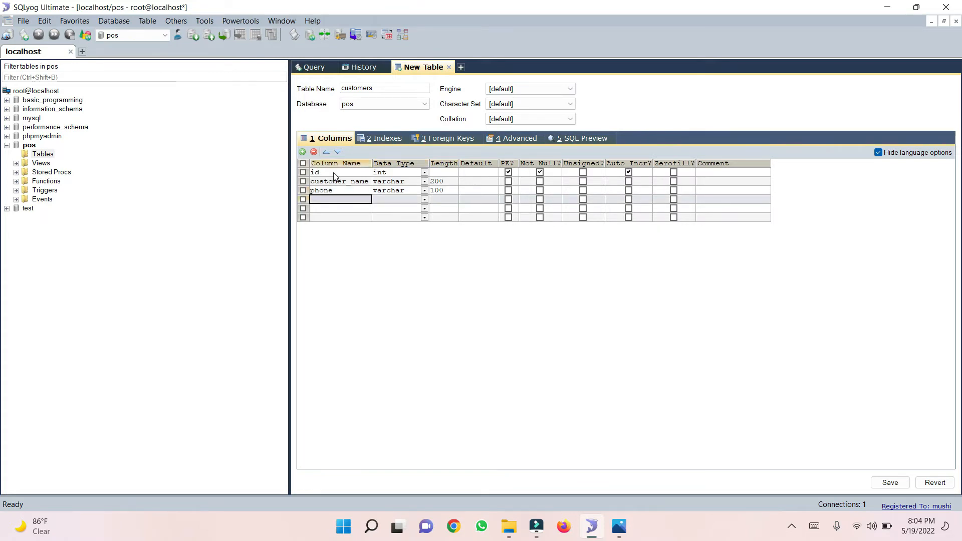
type("adree")
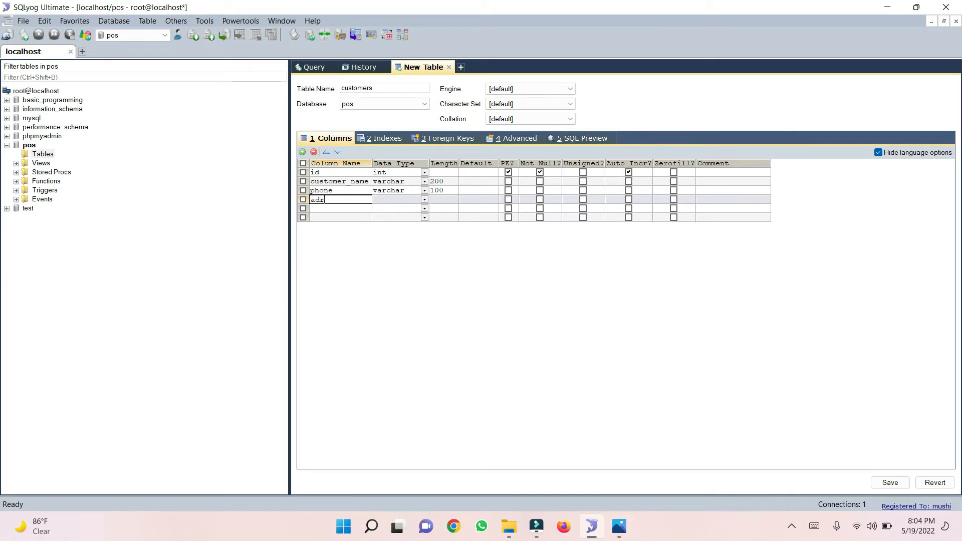
key("BackSpace")
key("BackSpace")
key("BackSpace")
type("dress")
key("Return")
type("text")
key("Return")
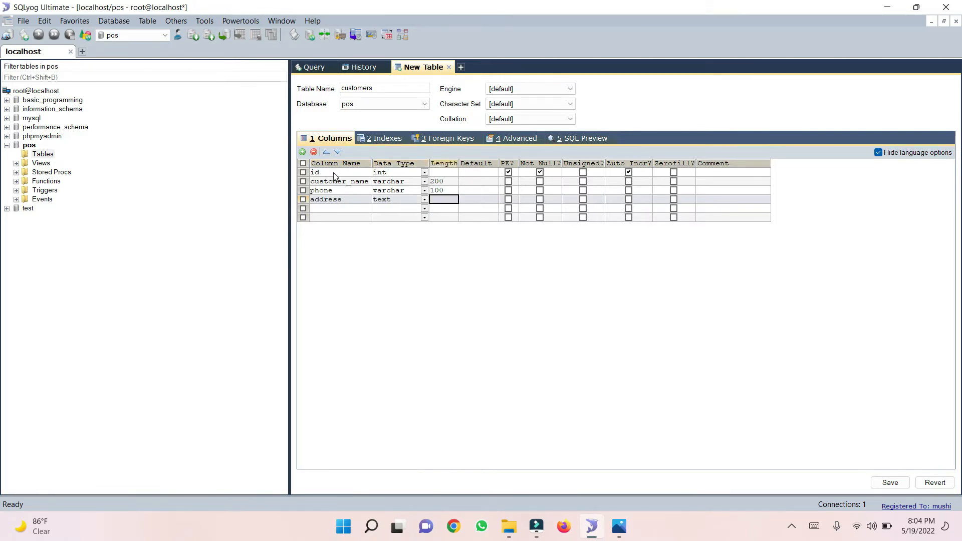
Add a fifth column named user_id with data type int
key("Down")
key("Left")
key("Left")
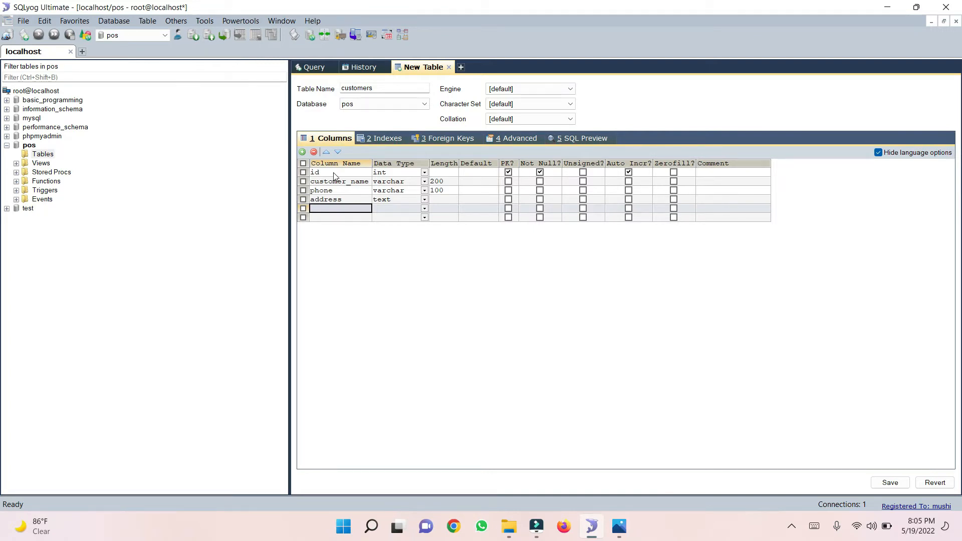
type("u")
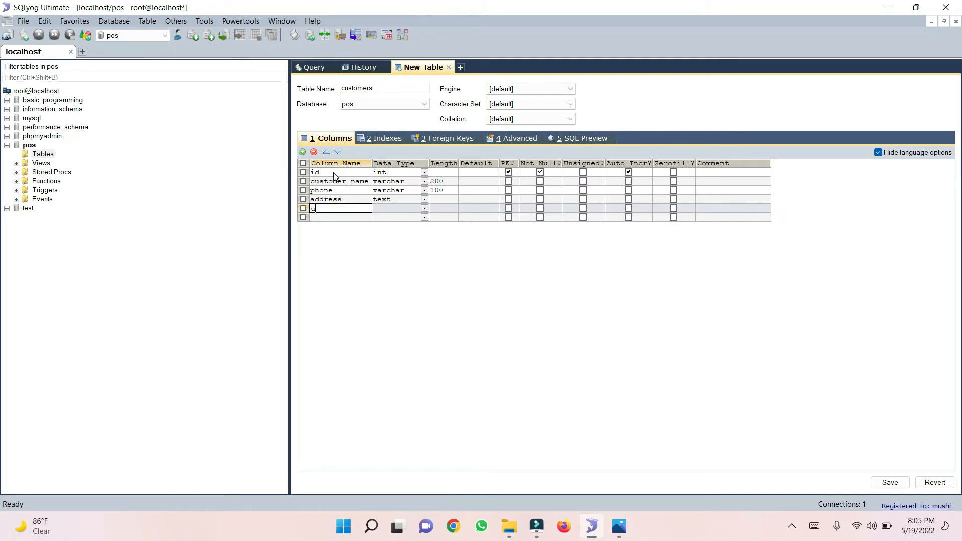
type("ser_id")
key("Tab")
type("i")
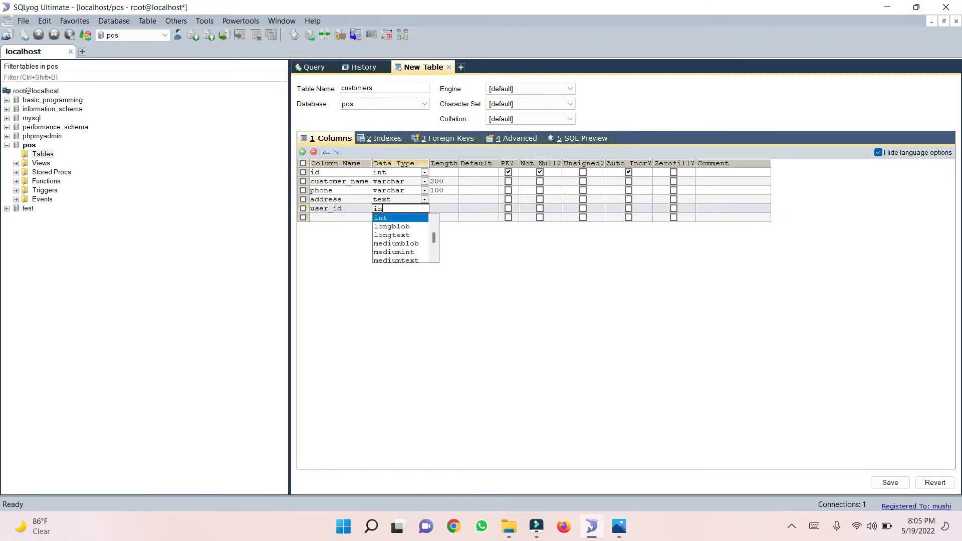
key("Return")
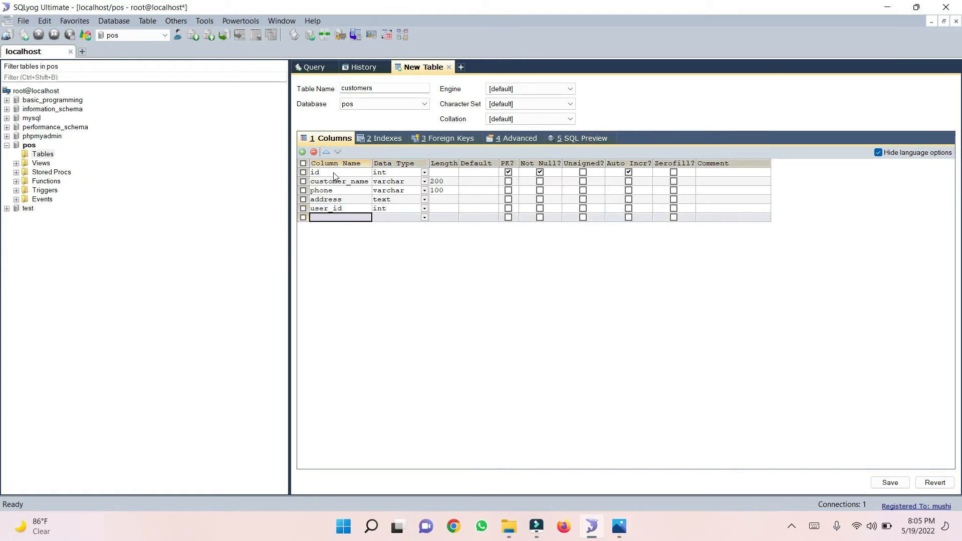
Add a sixth column named added_date with data type date
type("added")
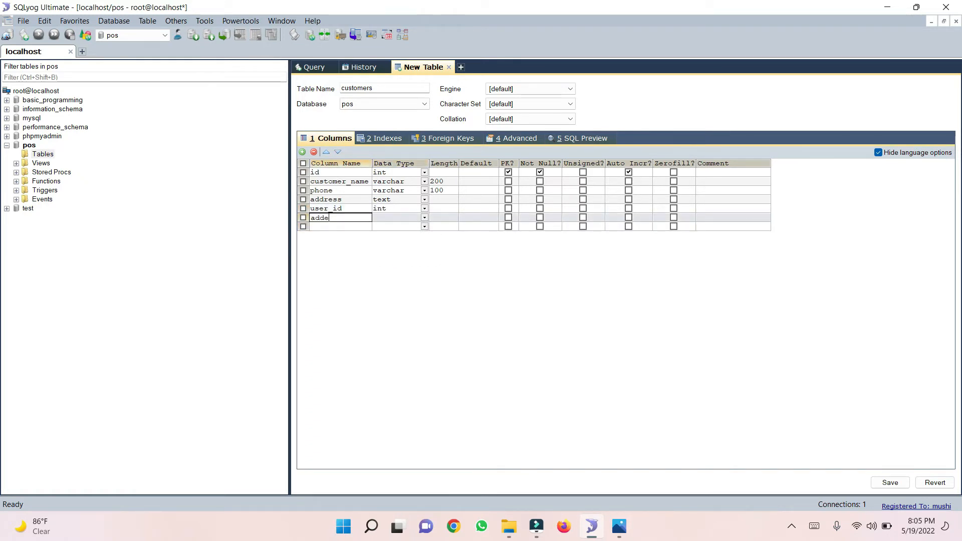
type("te")
key("Tab")
type("da")
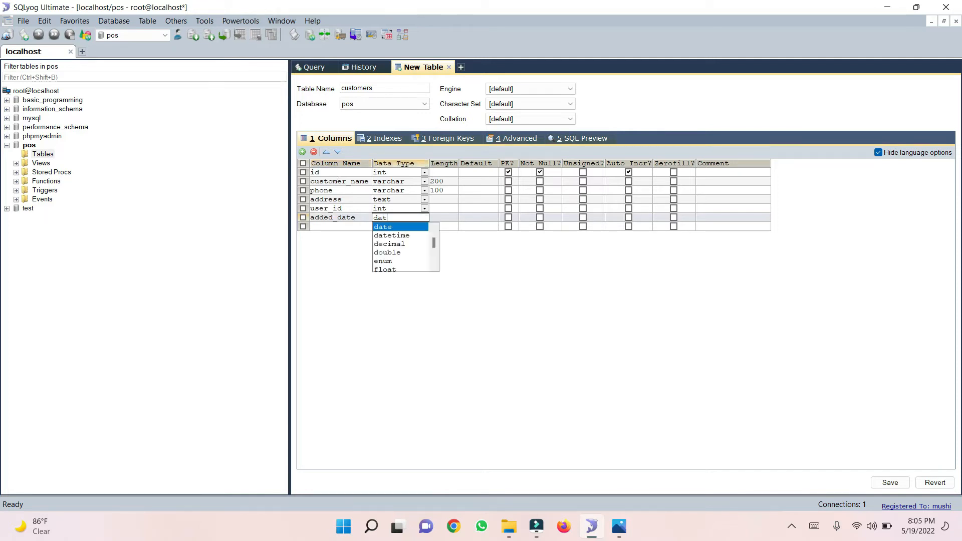
key("Tab")
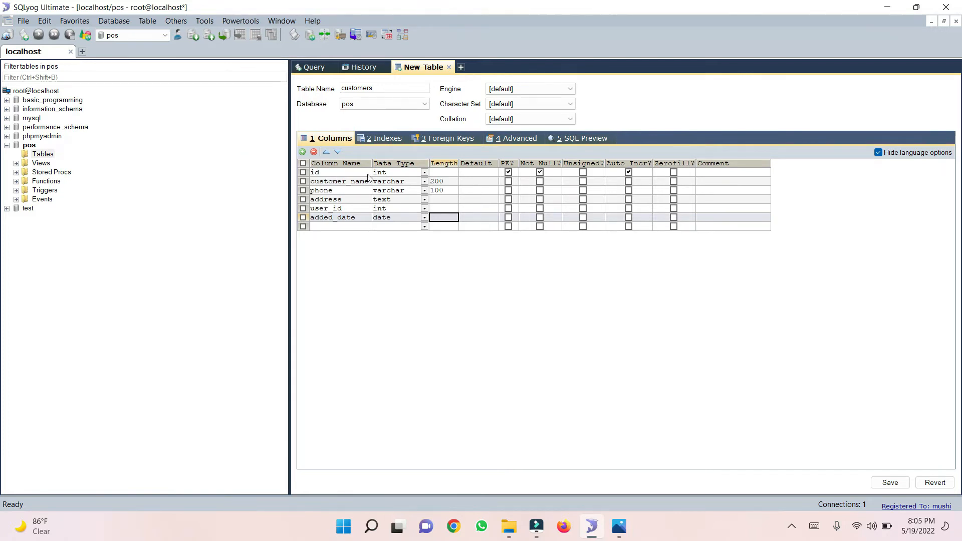
Save the customers table and continue with another new table named products
left_click(887, 489)
left_click(475, 309)
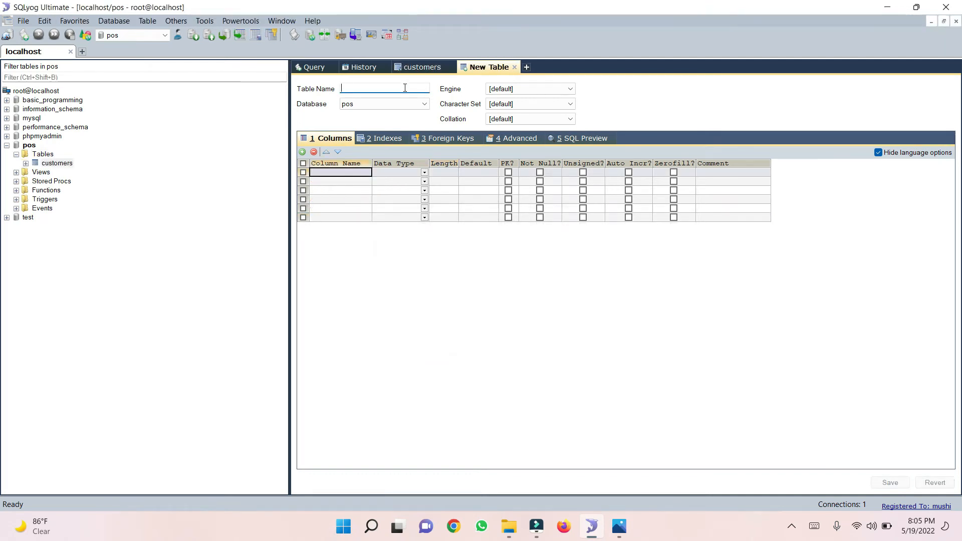
type("products")
Define the products table's first column as id with type int, making it a not-null primary key with auto increment
left_click(350, 172)
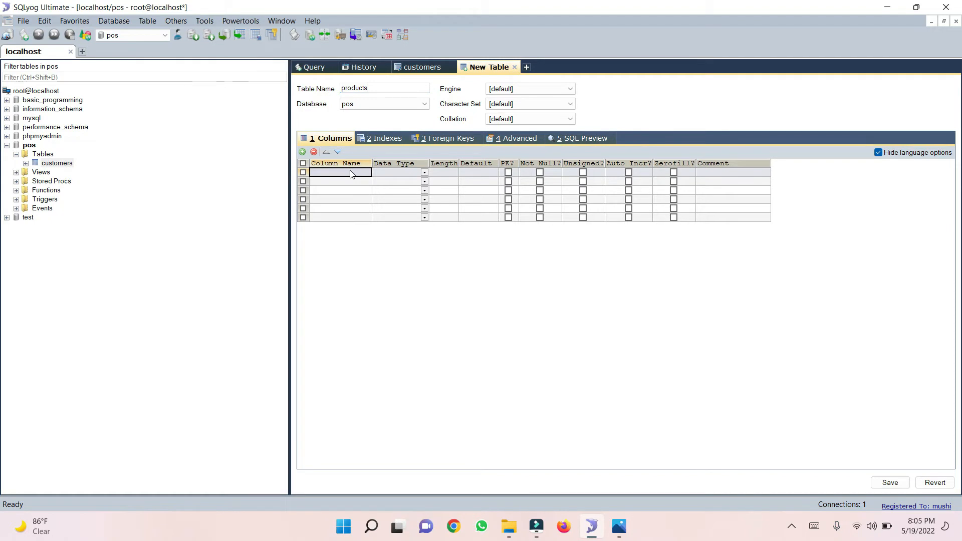
type("id")
key("Tab")
type("int")
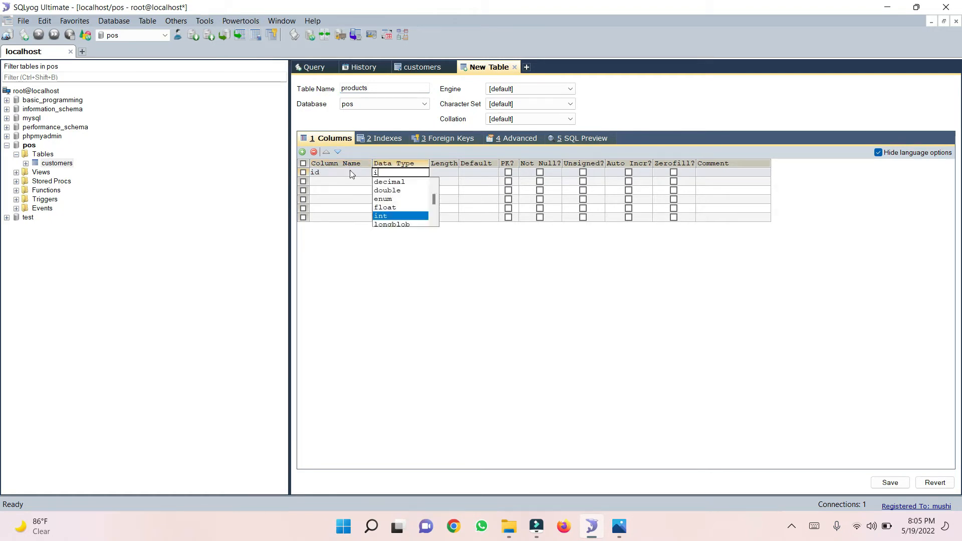
key("Tab")
key("Tab")
key("Tab")
key("space")
key("Tab")
key("Tab")
key("Tab")
Add a second column named title to the products table with data type varchar and length 200
key("Down")
key("Left")
key("Left")
key("Left")
key("Left")
key("Left")
key("Left")
key("Left")
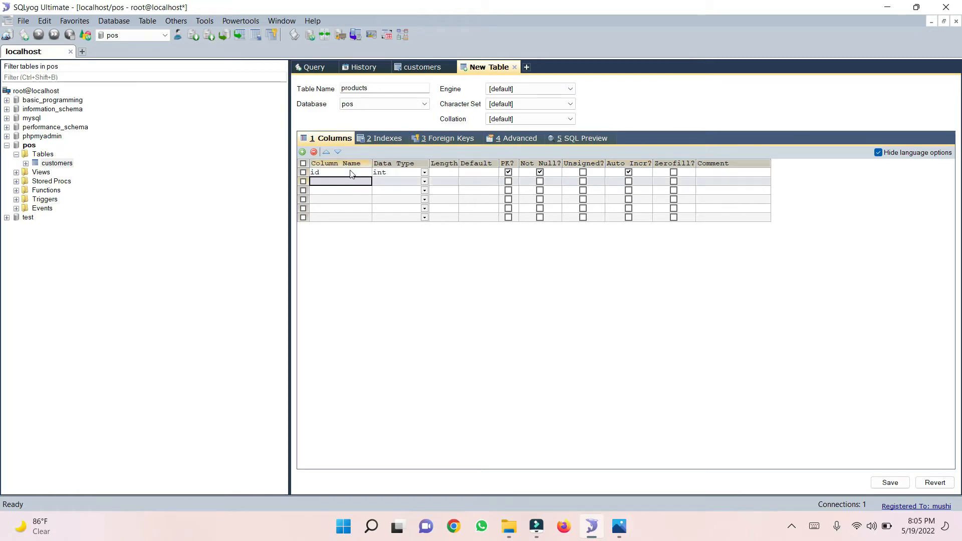
type("t")
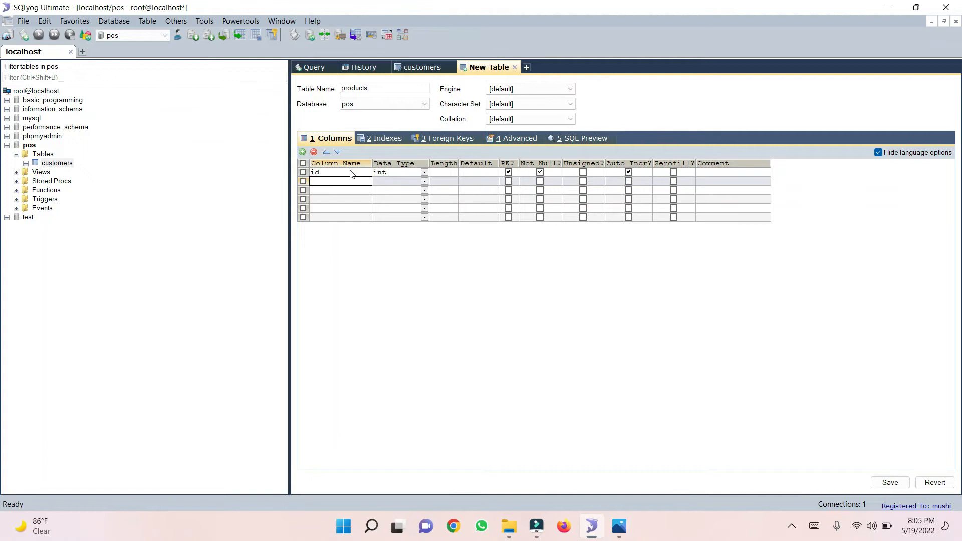
type("title")
key("Tab")
type("va")
key("Down")
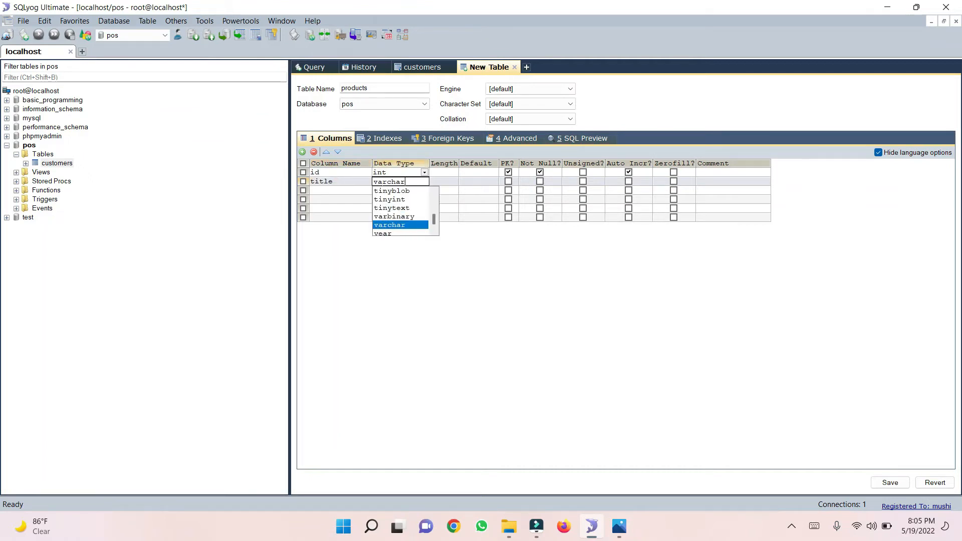
key("Tab")
type("200")
key("Tab")
Add a third column named user_id to the products table with data type int
key("Down")
key("Left")
key("Left")
key("Left")
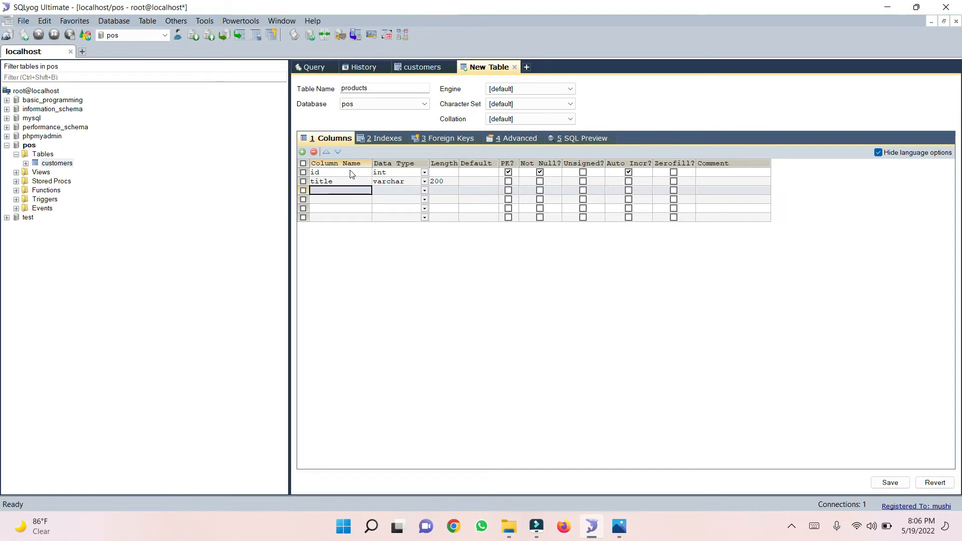
type("user_id")
key("Tab")
type("int")
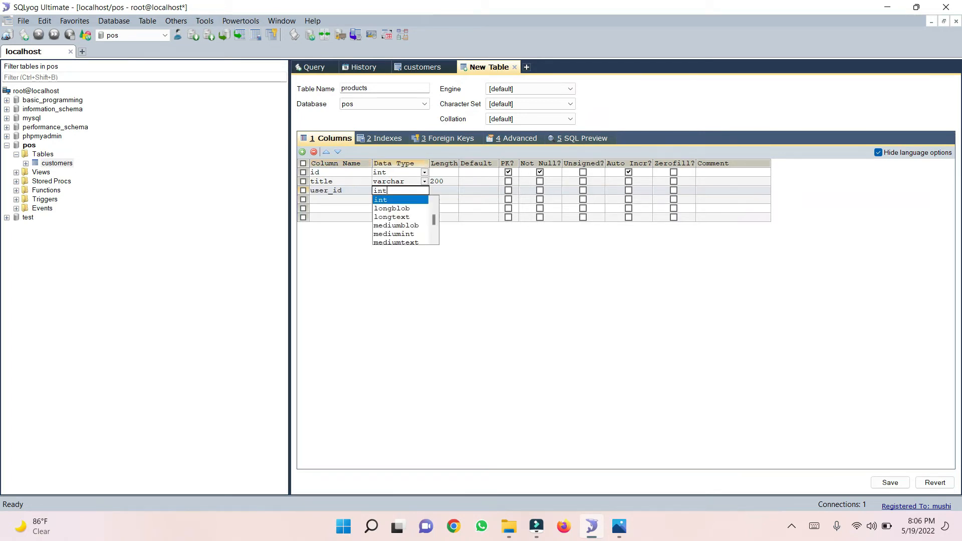
key("Down")
key("Up")
key("Tab")
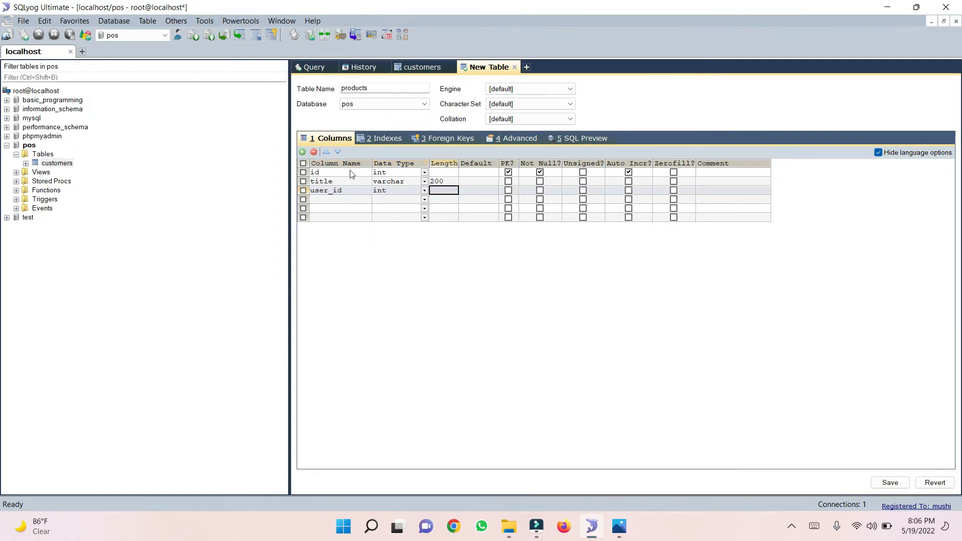
Add a fourth column named added_date to the products table with data type date
key("Down")
key("Left")
key("Left")
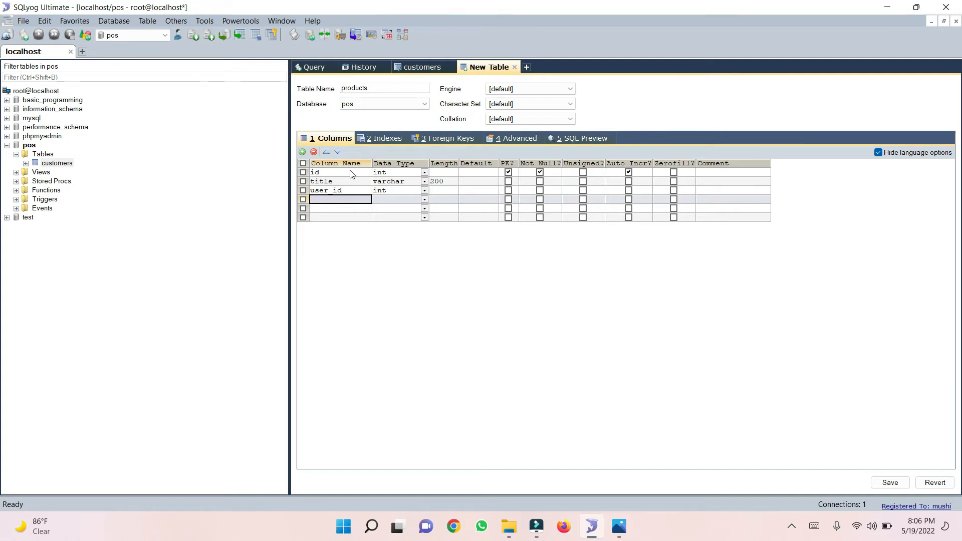
type("added_date")
key("Tab")
type("d")
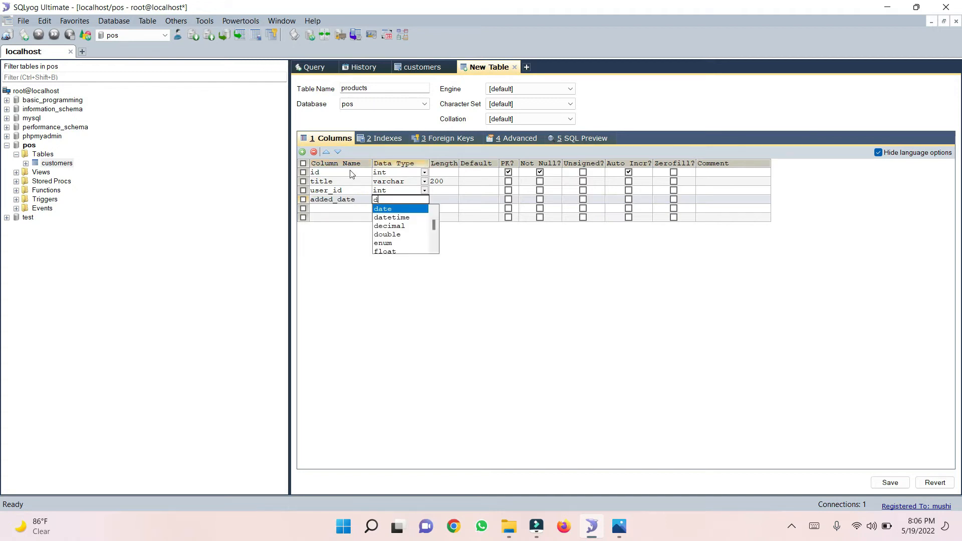
key("Tab")
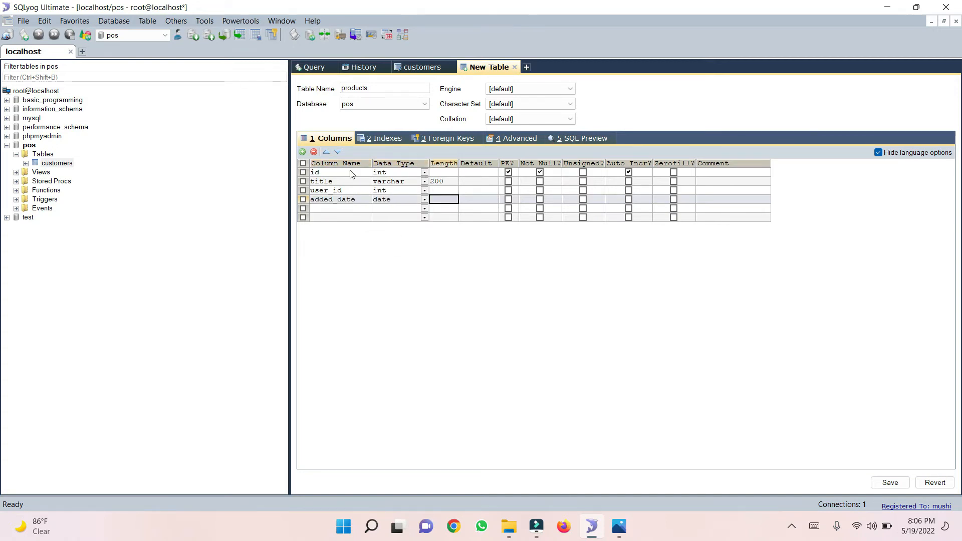
Save the products table and continue with another new table named user
left_click(889, 483)
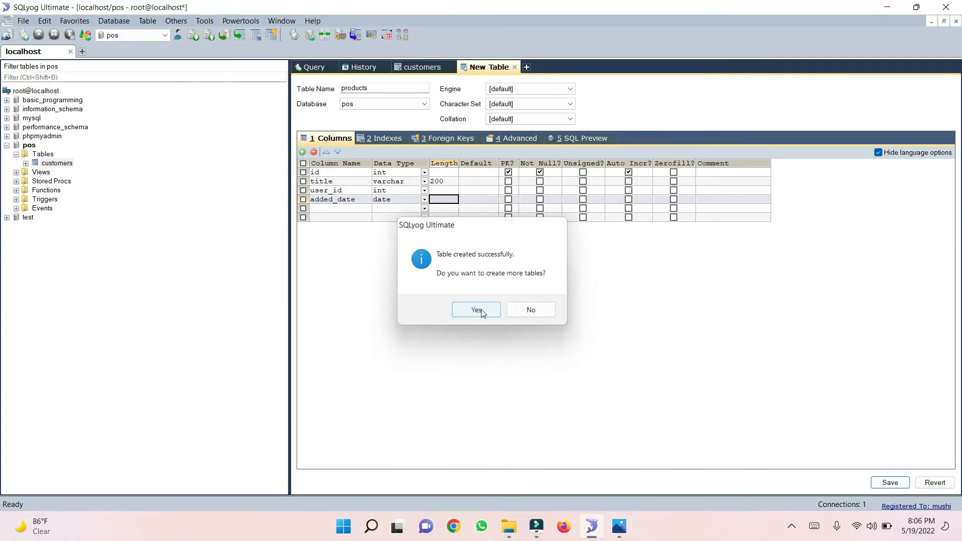
left_click(481, 311)
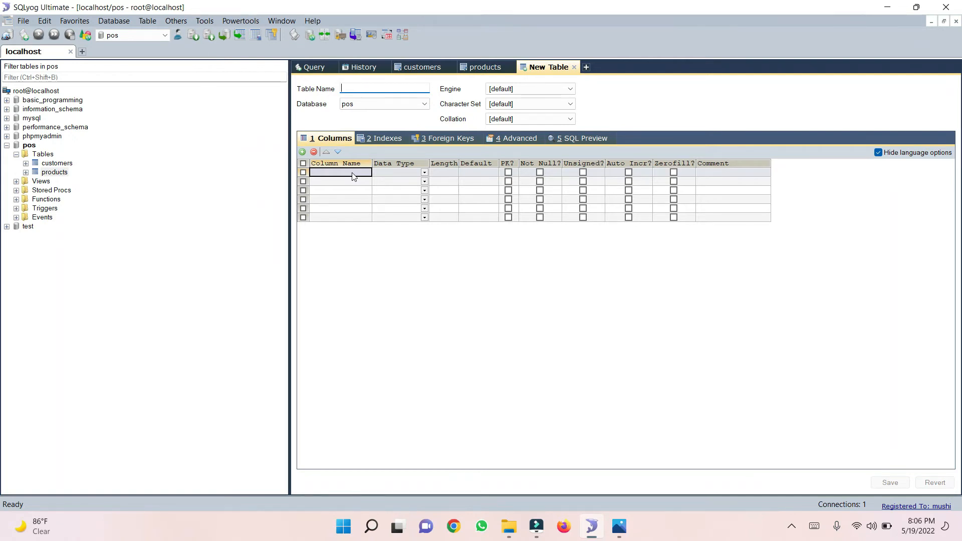
type("user")
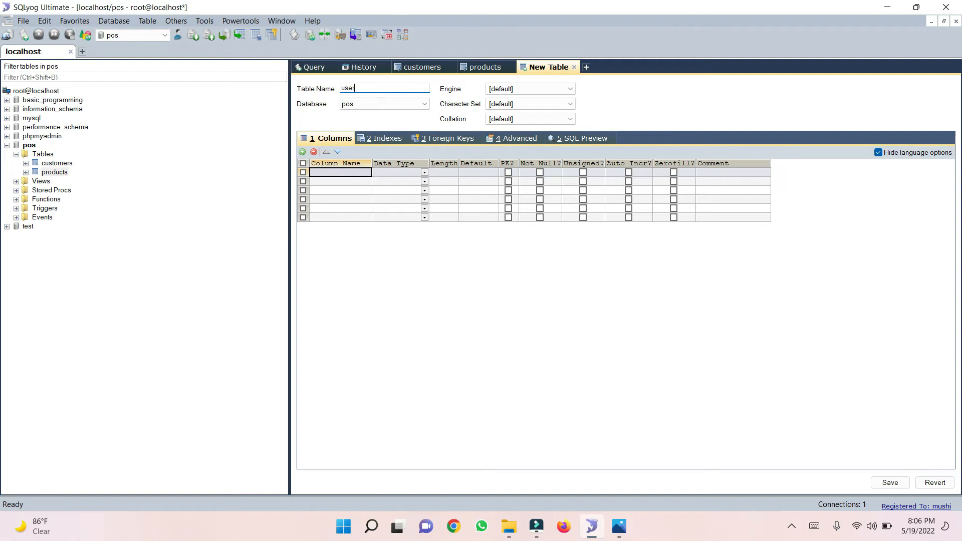
Define the user table's first column as id with type int, making it a not-null primary key with auto increment
left_click(362, 175)
type("id")
key("Tab")
type("int")
key("Tab")
key("Tab")
key("Tab")
key("space")
key("Tab")
key("space")
key("Tab")
key("Tab")
key("space")
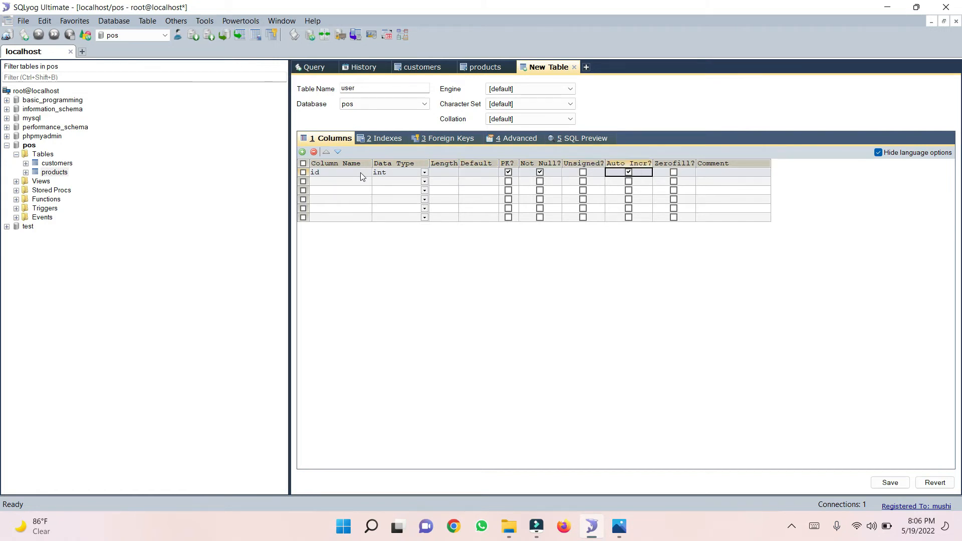
Add a second column named username to the user table with data type varchar and length 200
key("Down")
key("Left")
key("Left")
key("Left")
key("Left")
key("Left")
key("Left")
key("Left")
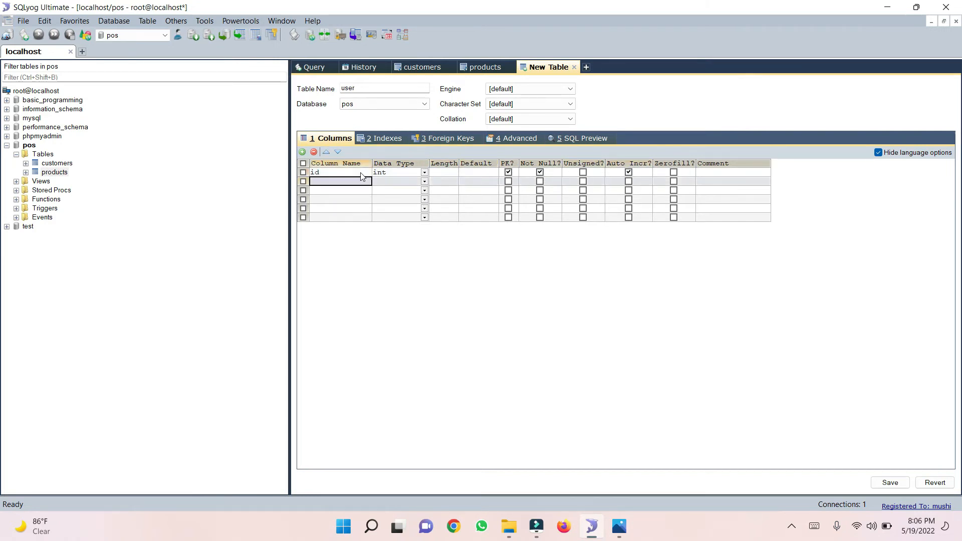
type("username")
key("Tab")
type("varchar")
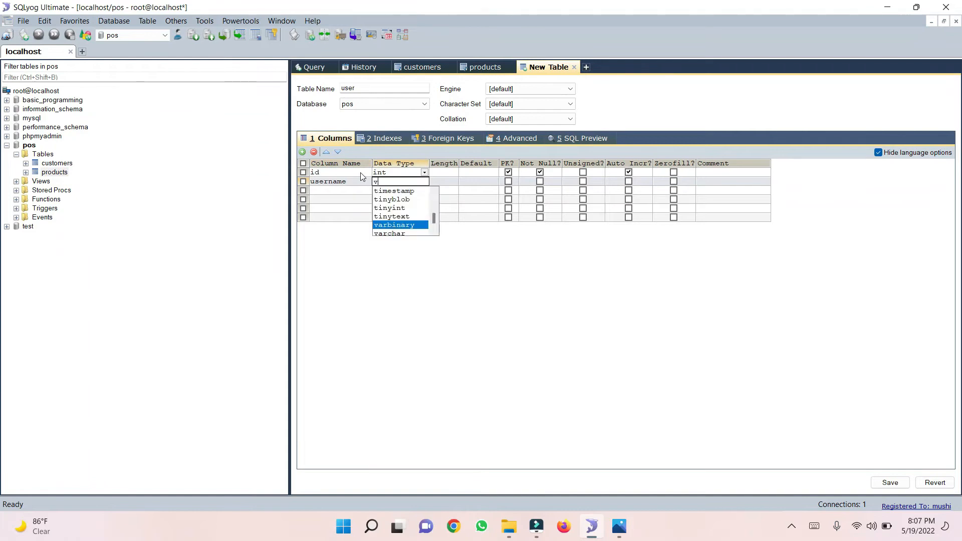
key("Tab")
type("200")
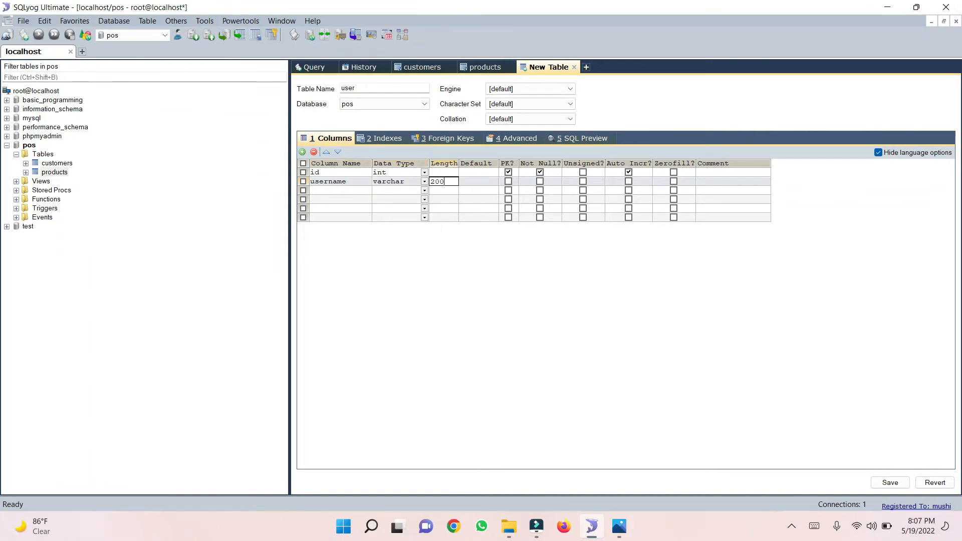
Add a third column named password to the user table with data type varchar and length 200
key("Down")
key("shift+Tab")
key("shift+Tab")
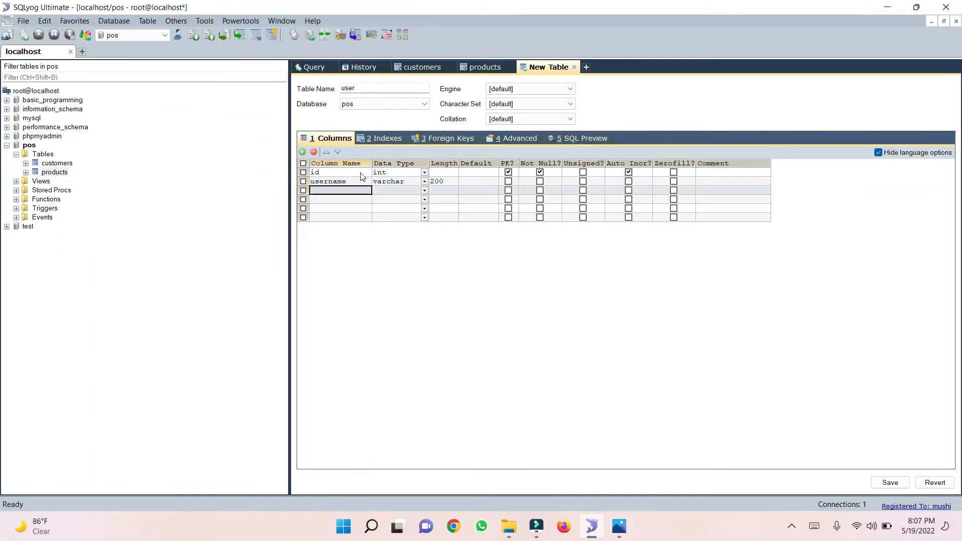
type("password")
key("Tab")
type("varchar")
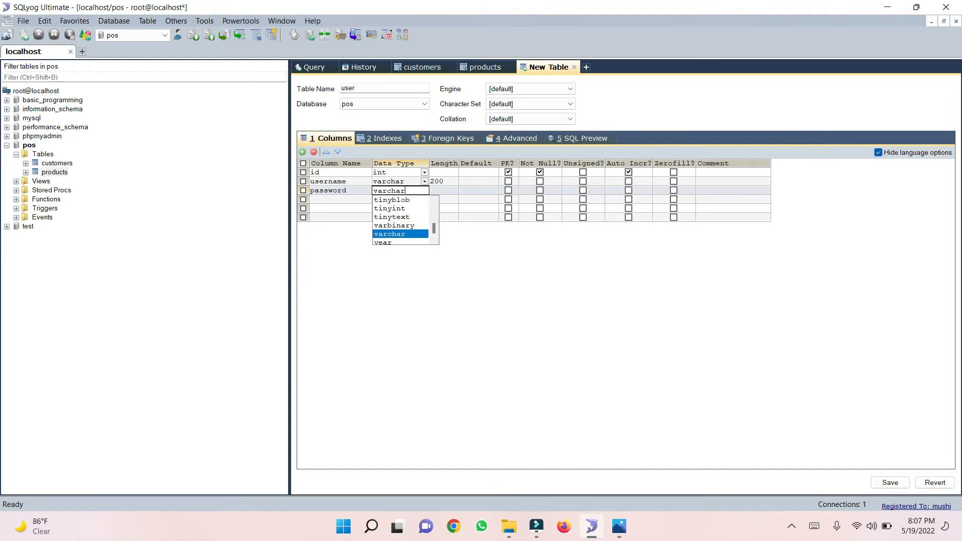
key("Tab")
type("200")
Add a fourth column named full_name to the user table with data type varchar and length 200
key("Down")
key("Left")
key("Left")
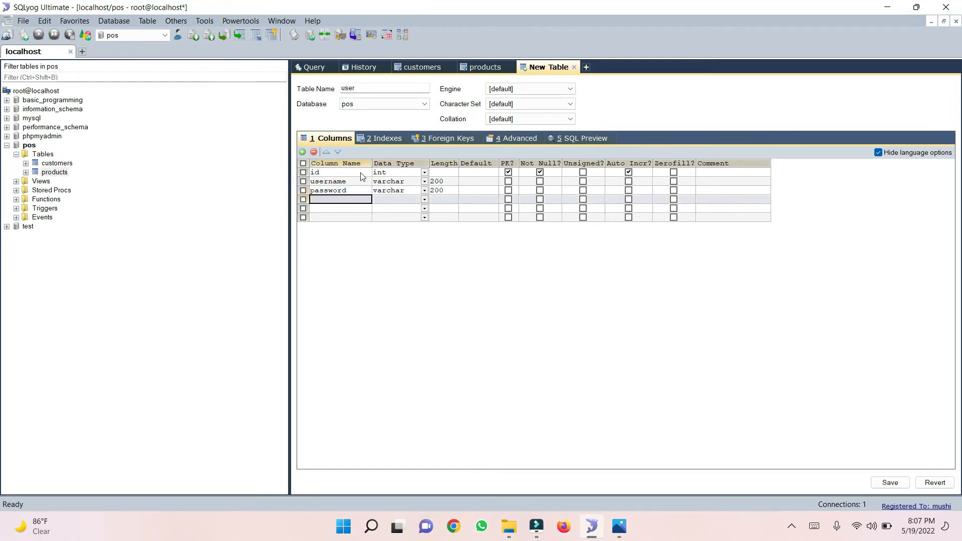
type("full")
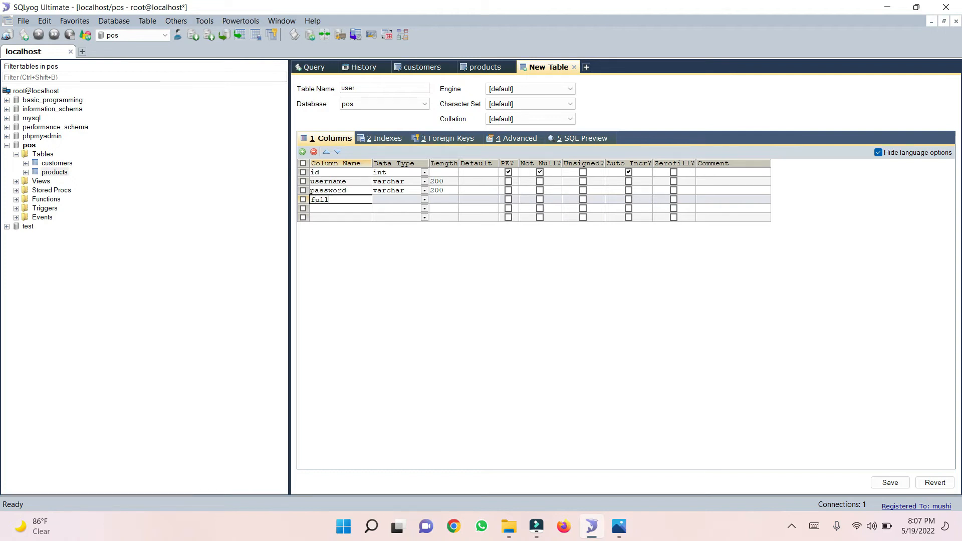
type("_name")
key("Tab")
type("var")
key("Down")
key("Tab")
type("200")
key("Down")
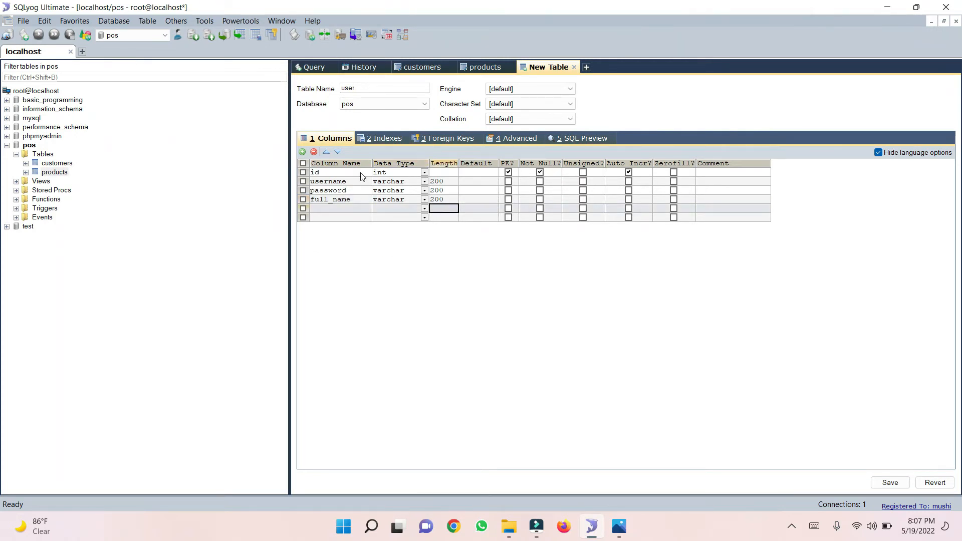
Save the user table and continue with another new table named order
left_click(890, 483)
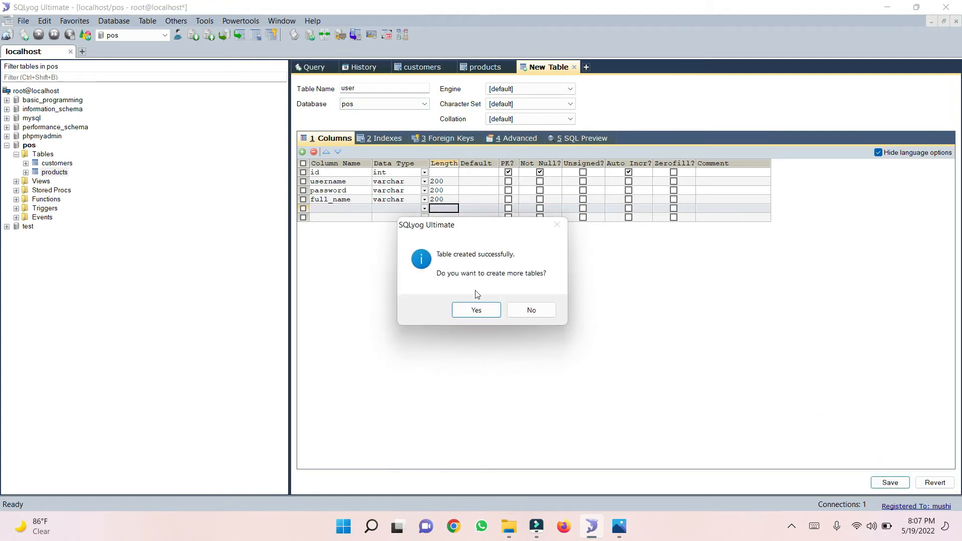
left_click(476, 307)
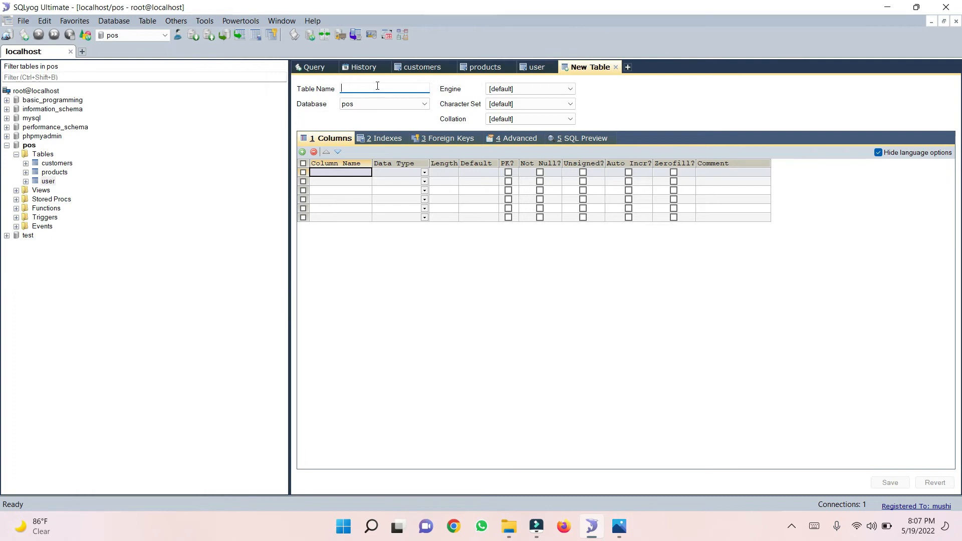
type("or")
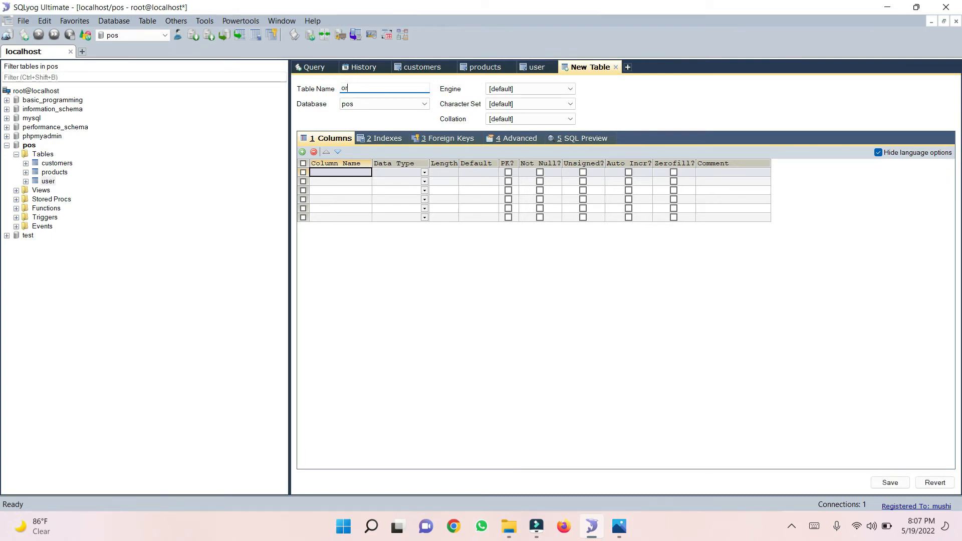
key("BackSpace")
key("BackSpace")
key("BackSpace")
type("order")
left_click(349, 173)
type("id")
key("Tab")
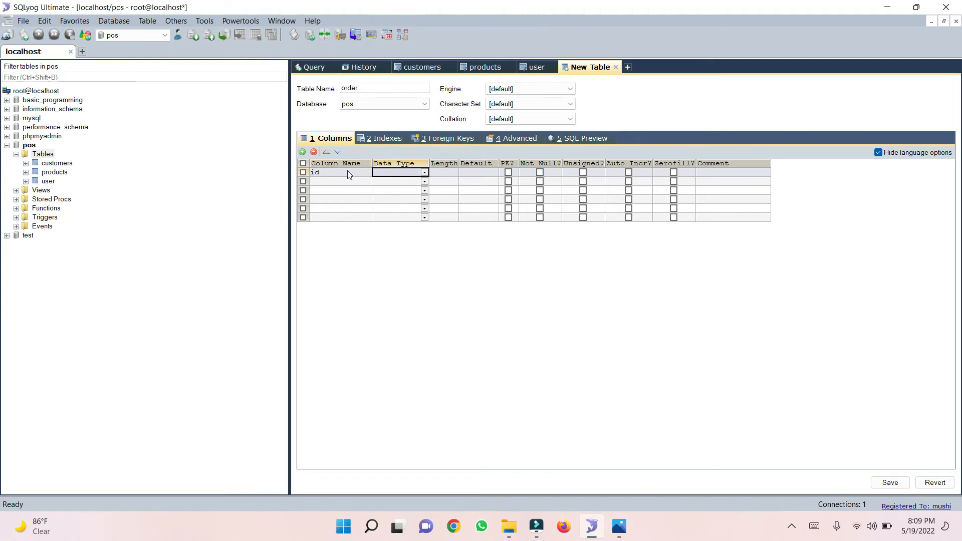
Define the order table's first column as order_id with type int, making it a not-null primary key with auto increment
left_click(347, 172)
type("or")
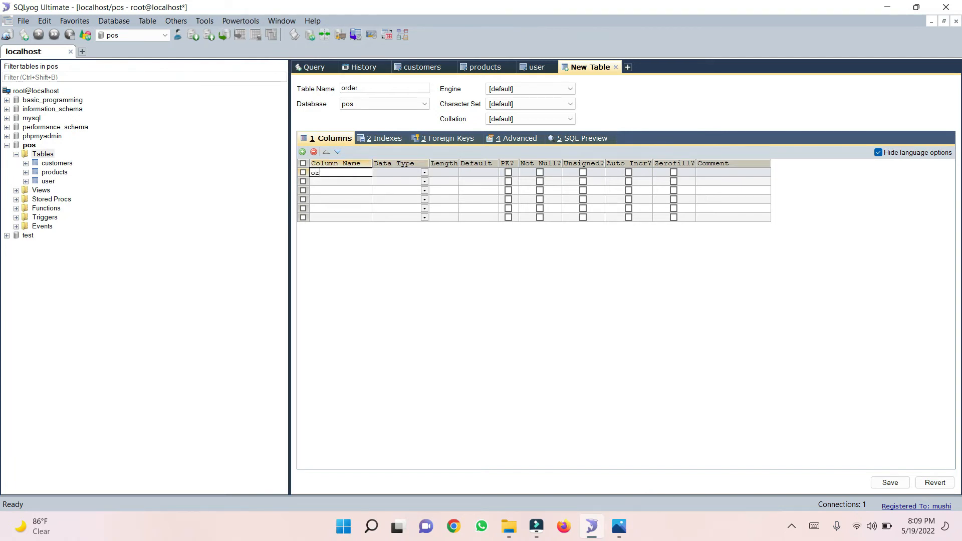
type("der_id")
key("Tab")
type("int")
key("Tab")
key("Tab")
key("Tab")
key("space")
key("Tab")
key("Tab")
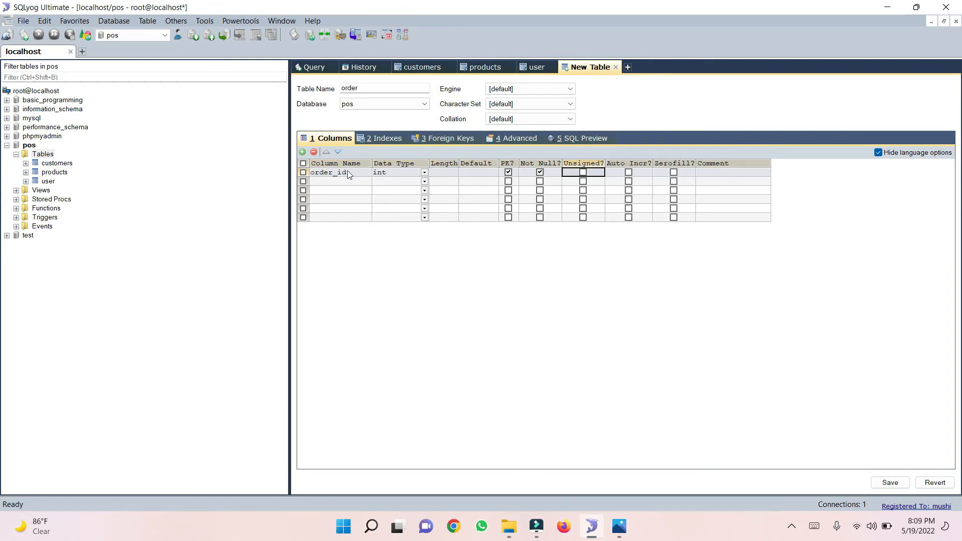
key("Tab")
Add a second column named customer_id to the order table with data type int
key("Down")
key("Left")
key("Left")
key("Left")
key("Left")
key("Left")
key("Left")
key("Left")
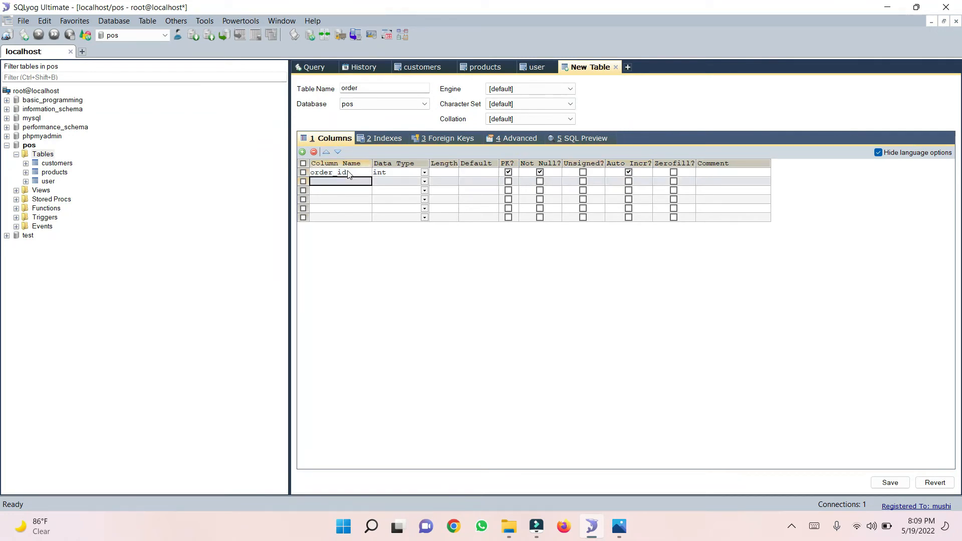
type("cu")
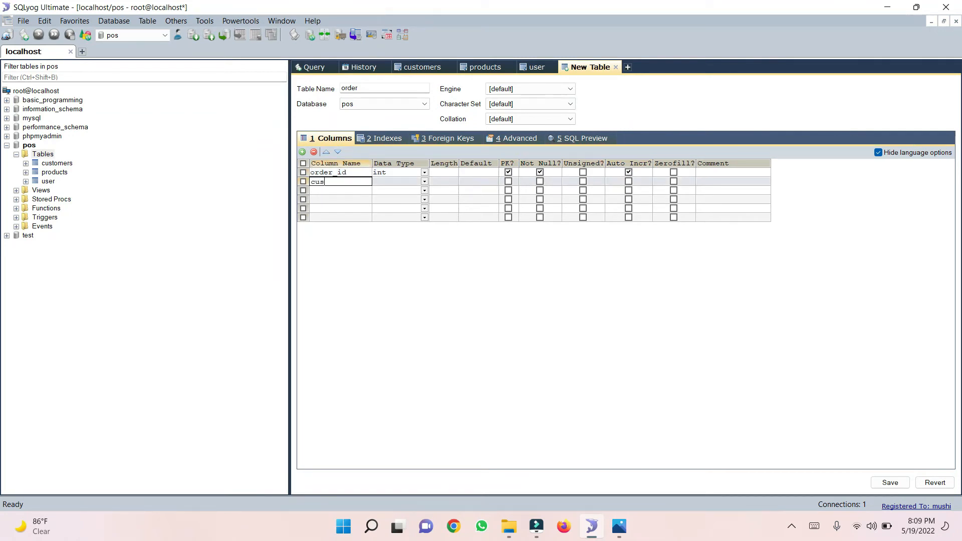
type("stomer_id")
key("Tab")
type("int")
key("Tab")
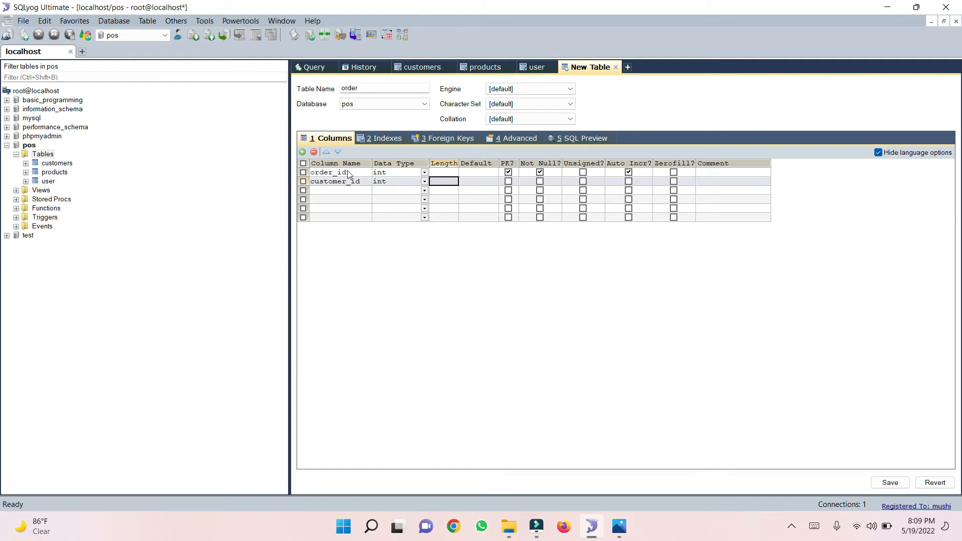
Add a third column named invoice_no to the order table with data type double
key("Down")
key("Left")
key("Left")
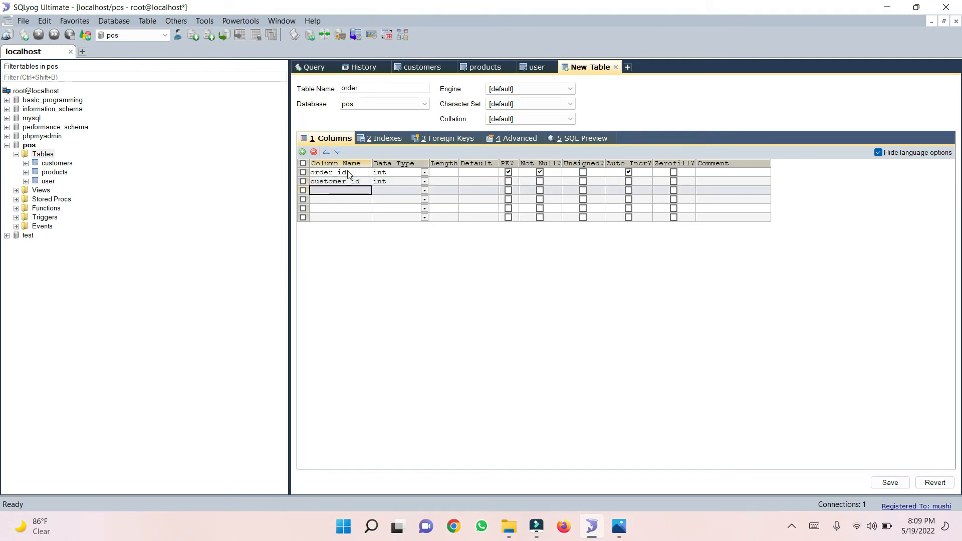
type("invo")
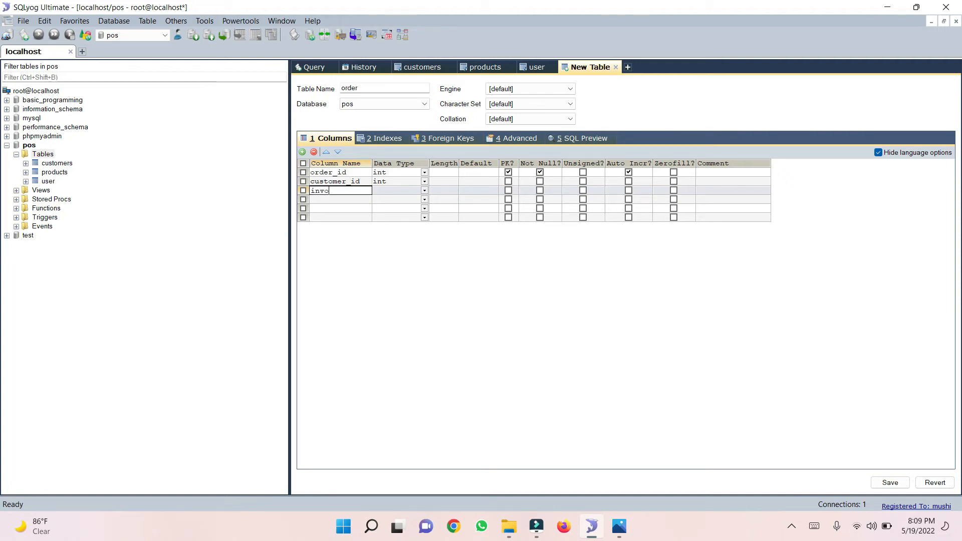
type("ice_no")
key("Tab")
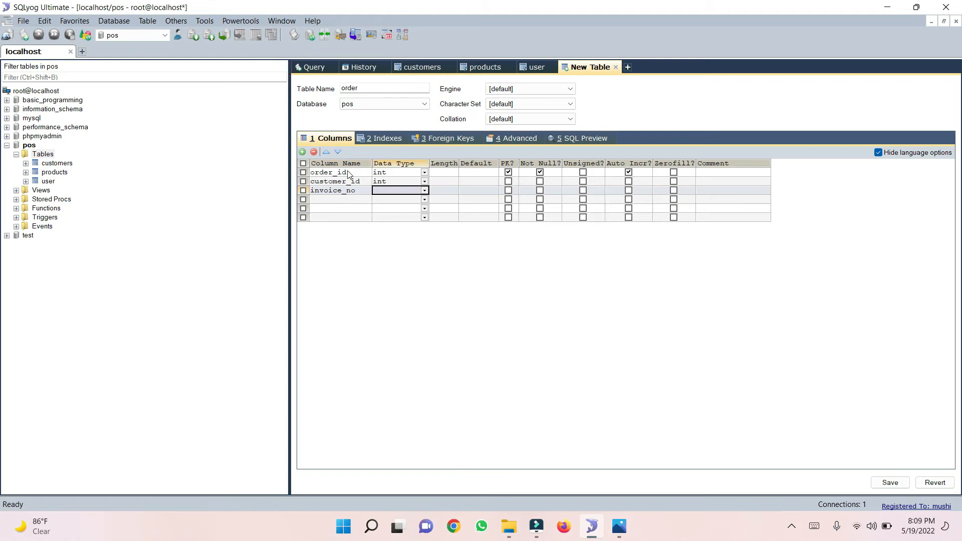
type("do")
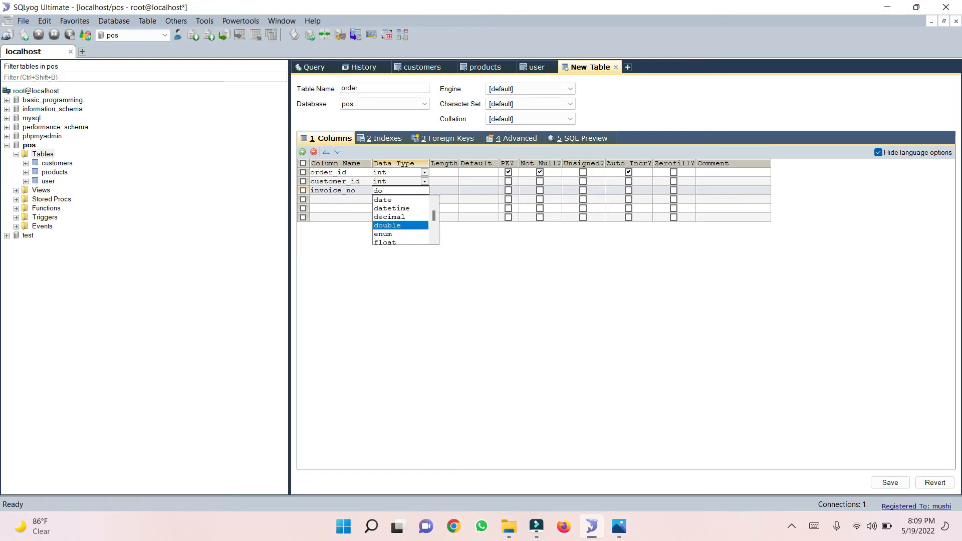
key("Tab")
key("Down")
key("Left")
key("Left")
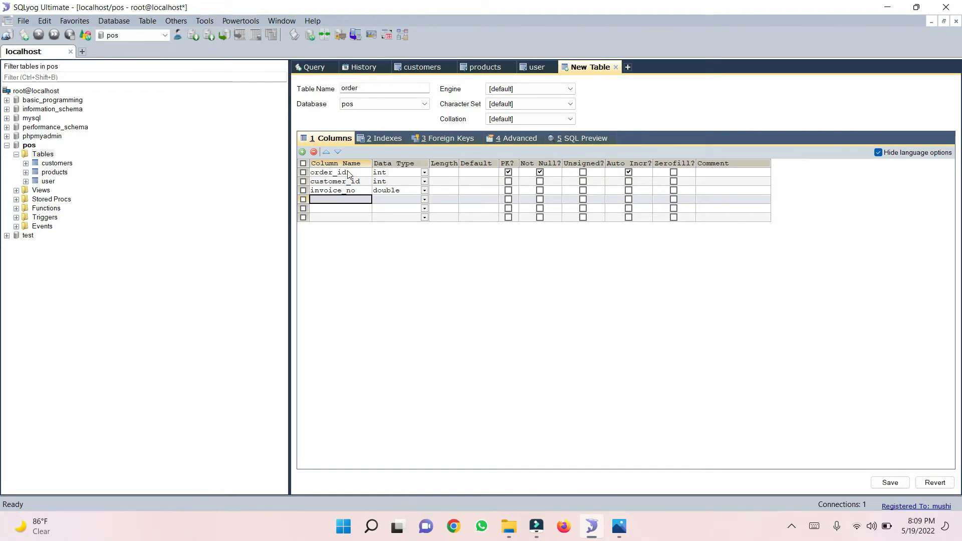
Add a fourth column named inv_date to the order table with data type date
type("inv")
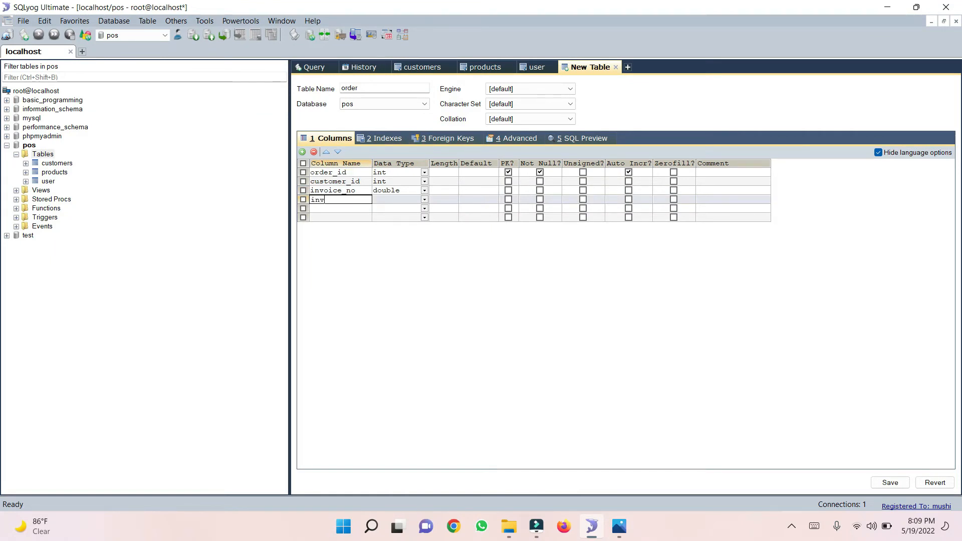
type("_date")
key("Tab")
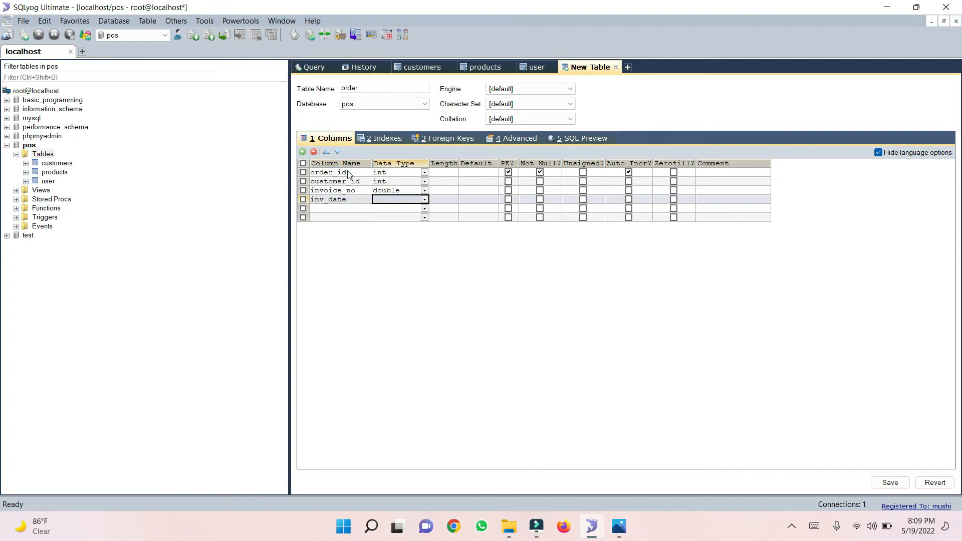
type("d")
key("Tab")
Add a fifth column named user_id to the order table with data type int
key("Down")
key("Left")
key("Left")
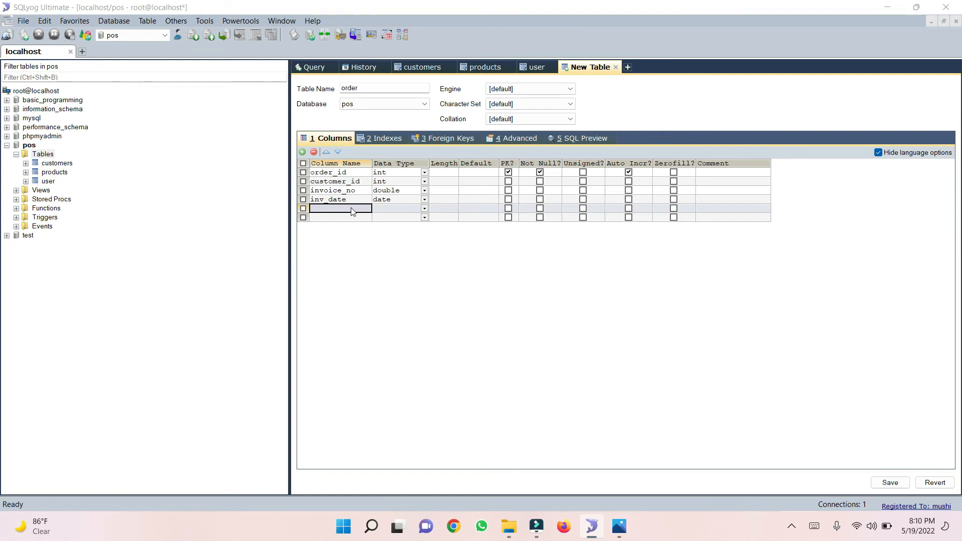
left_click(354, 208)
type("us")
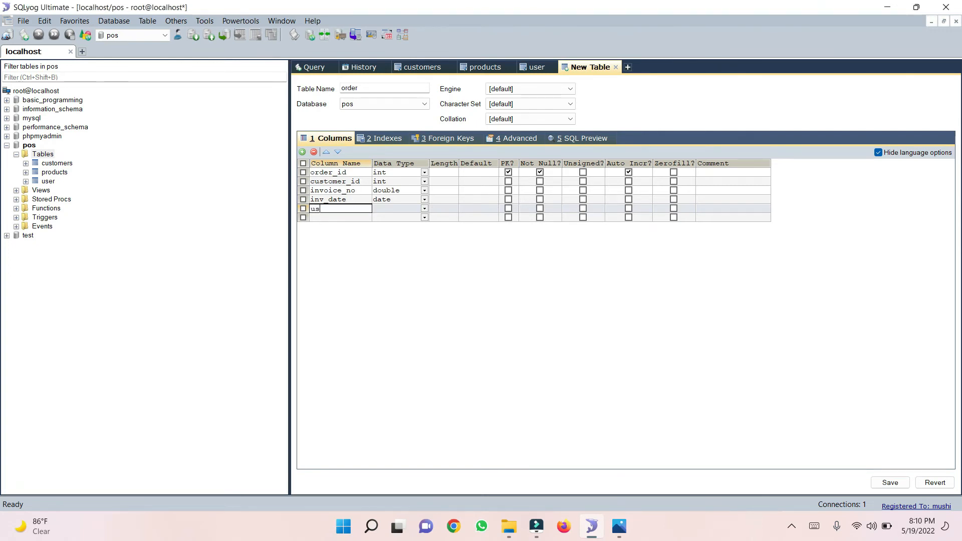
type("er_id")
key("Tab")
type("int")
key("Tab")
Add a sixth column named added_date to the order table with data type date
key("Down")
key("Left")
key("Left")
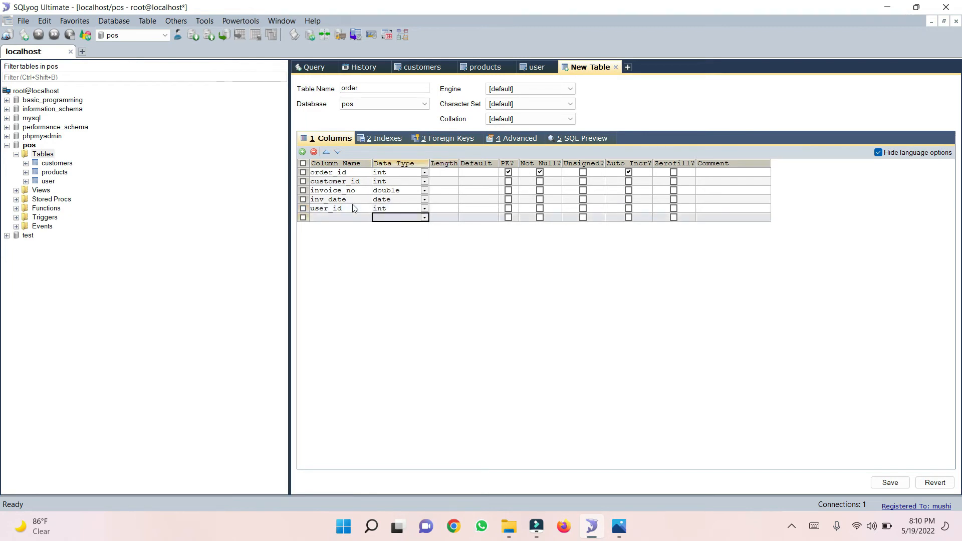
type("adde")
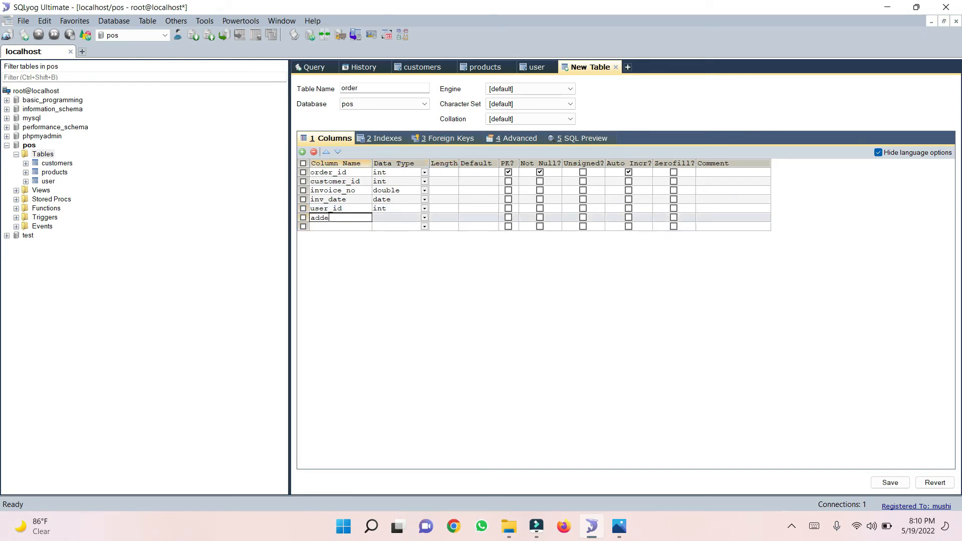
type("d_date")
key("Tab")
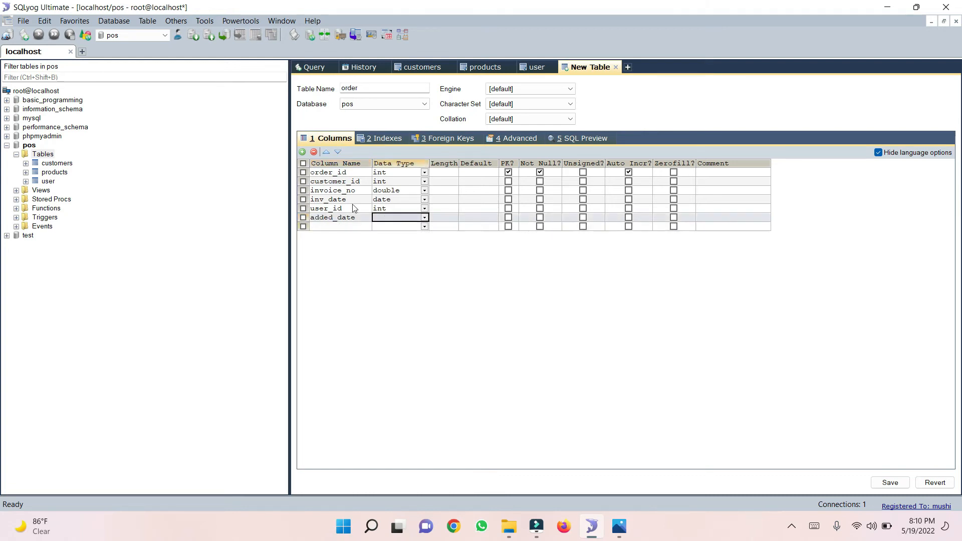
type("dat")
key("Tab")
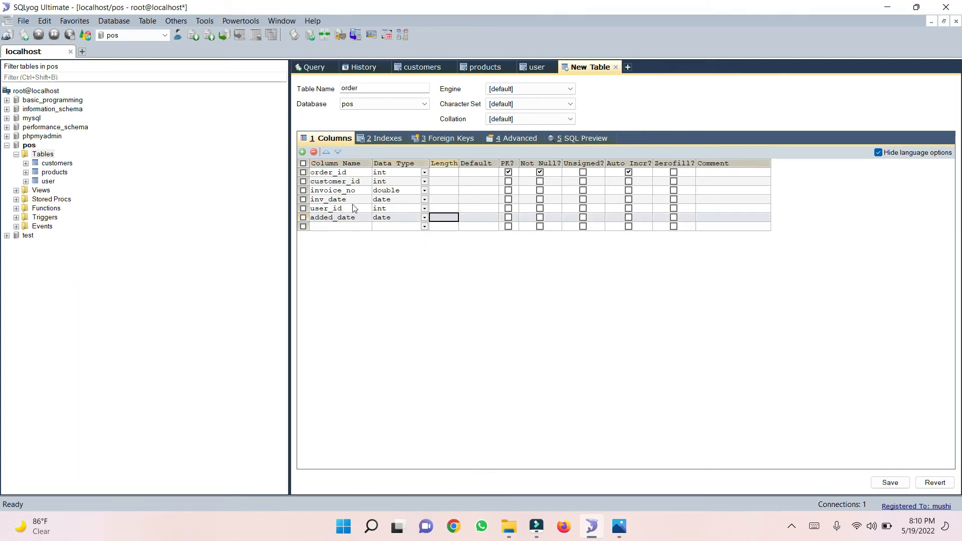
Save the order table and continue with another new table named order_details
key("Down")
left_click(882, 481)
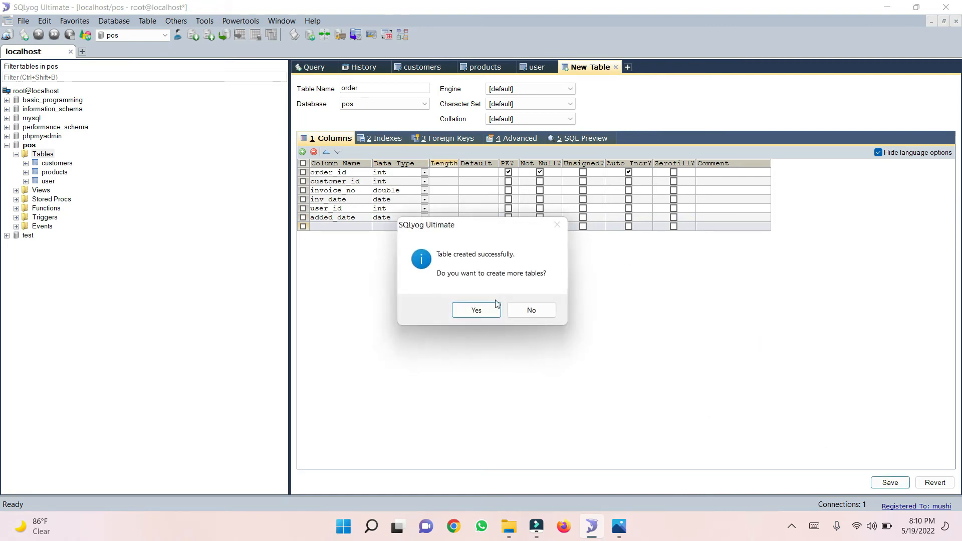
left_click(494, 307)
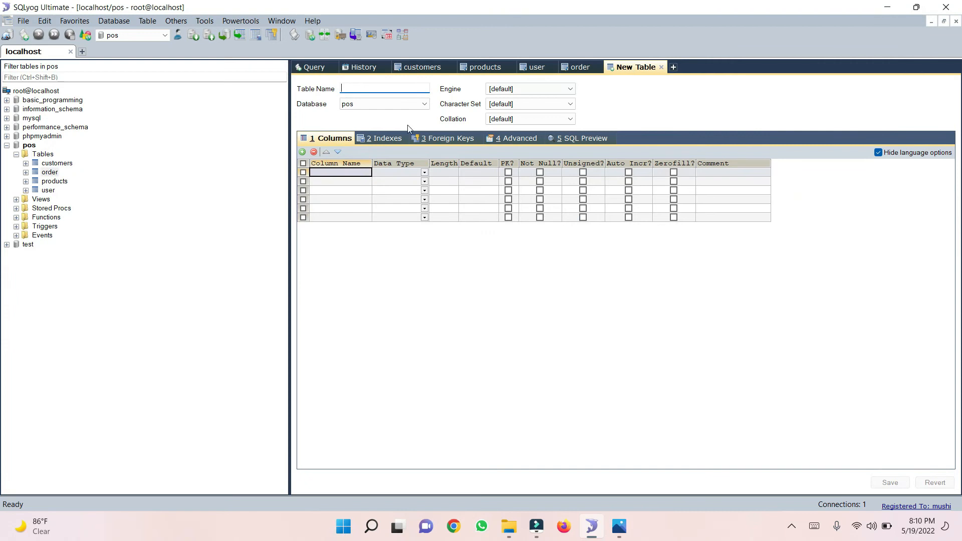
left_click(407, 88)
left_click(591, 67)
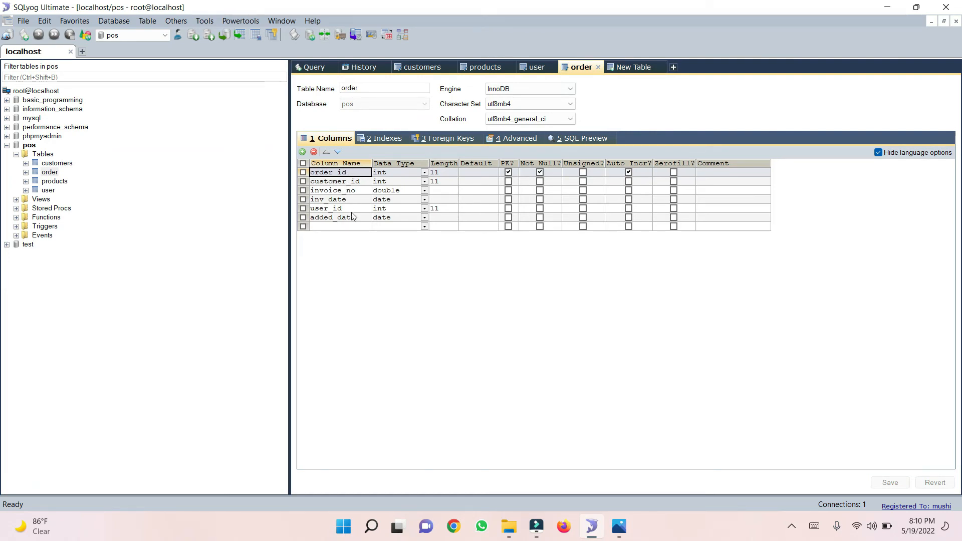
left_click(626, 68)
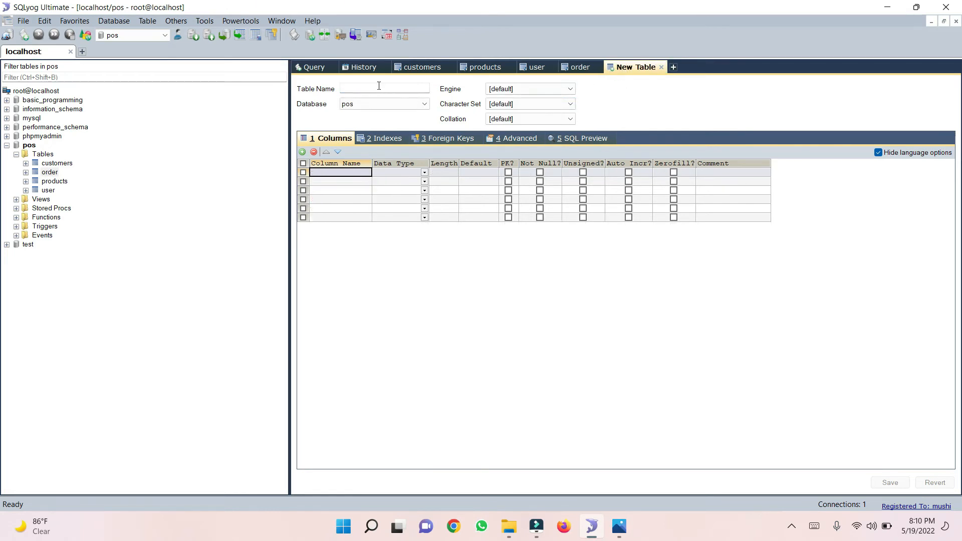
type("order_details")
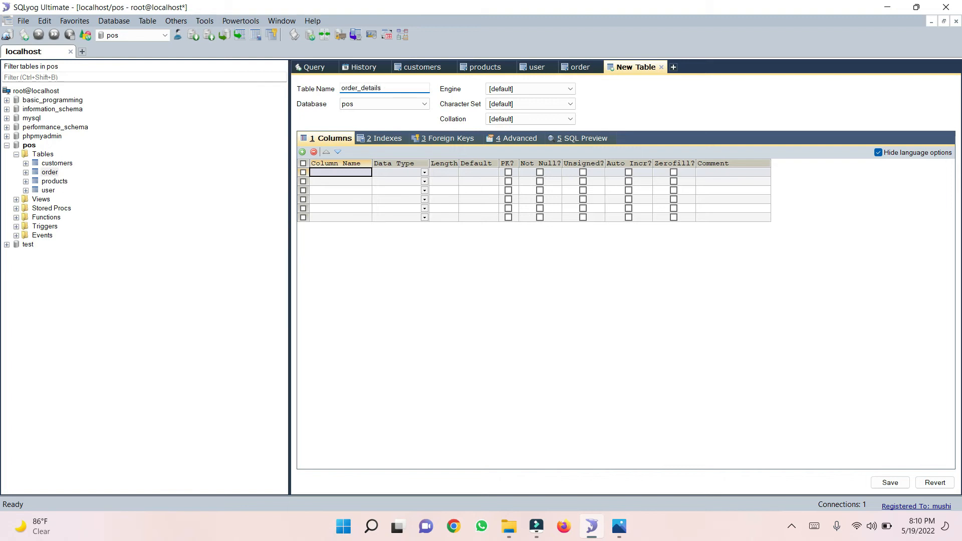
Define the order_details table's first column as id with type int, making it a not-null primary key with auto increment
left_click(344, 176)
type("id")
key("Tab")
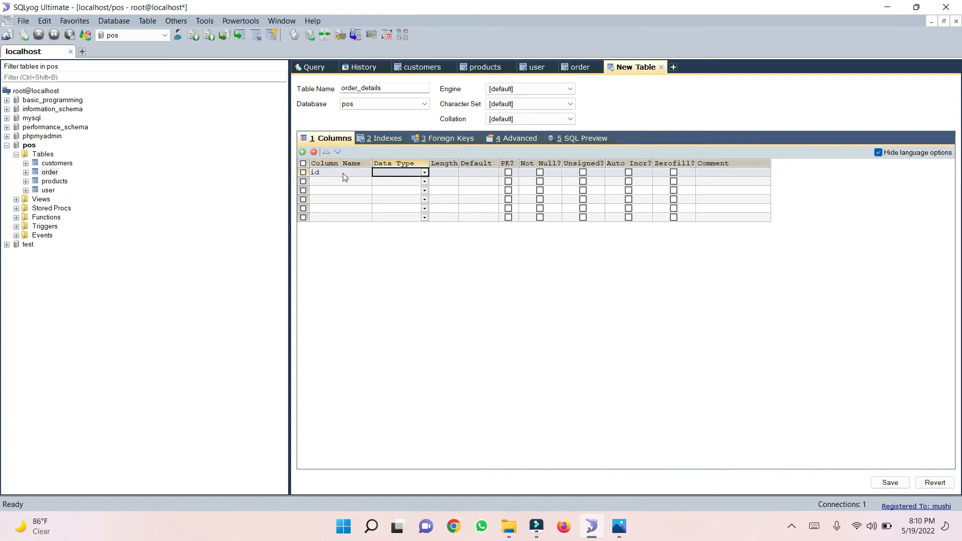
type("int")
key("Tab")
key("Tab")
key("Tab")
key("space")
key("Tab")
key("Tab")
key("Tab")
key("space")
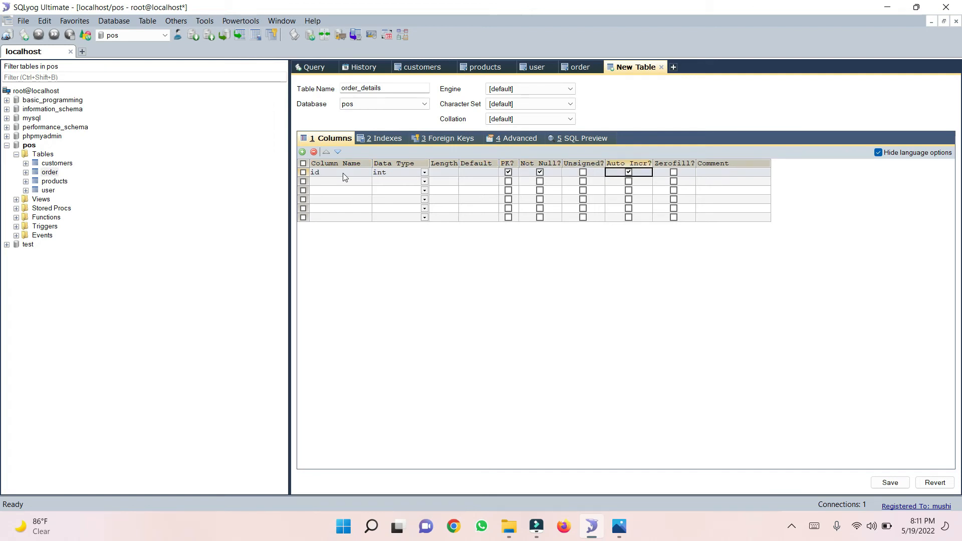
Add a second column named order_id to the order_details table with data type int
key("Down")
key("Left")
key("Left")
key("Left")
key("Left")
key("Left")
key("Left")
key("Left")
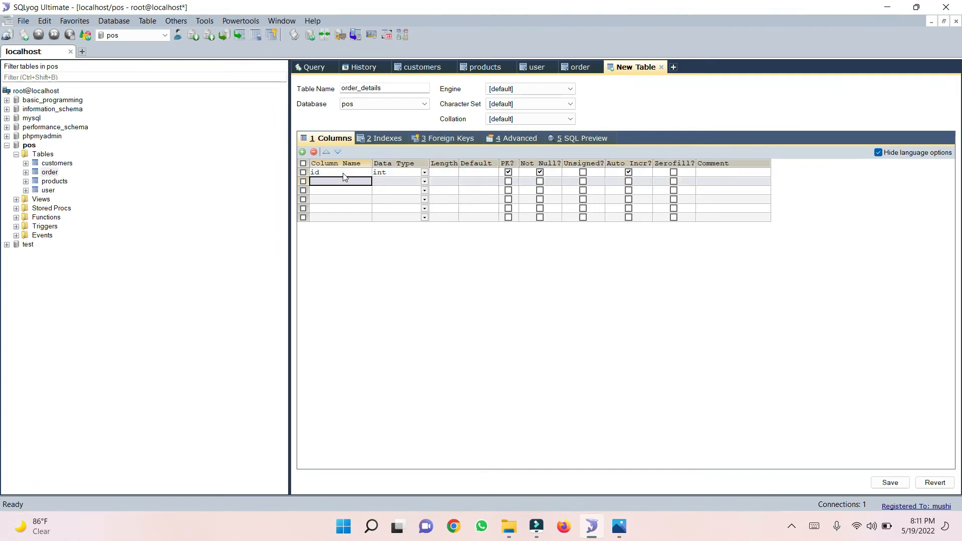
type("order_id")
key("Tab")
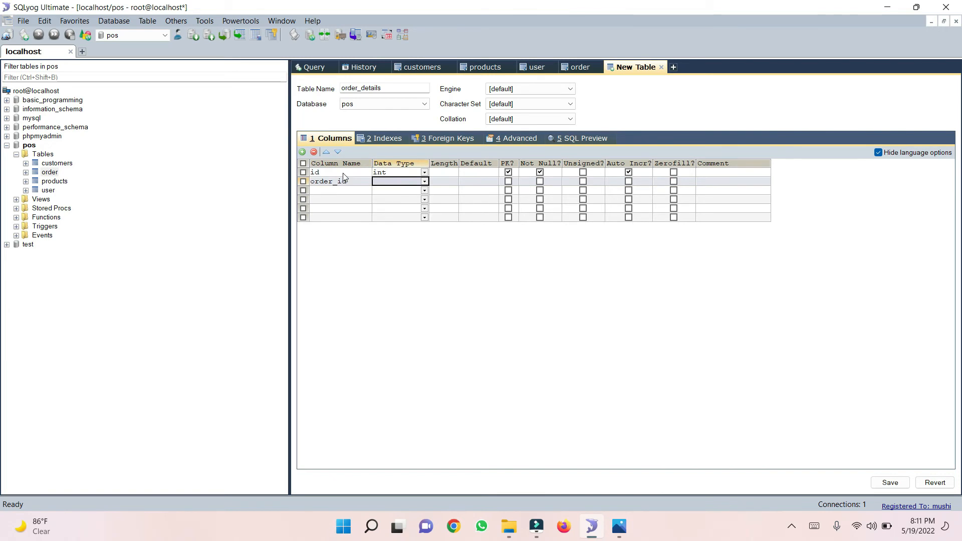
type("int")
key("Tab")
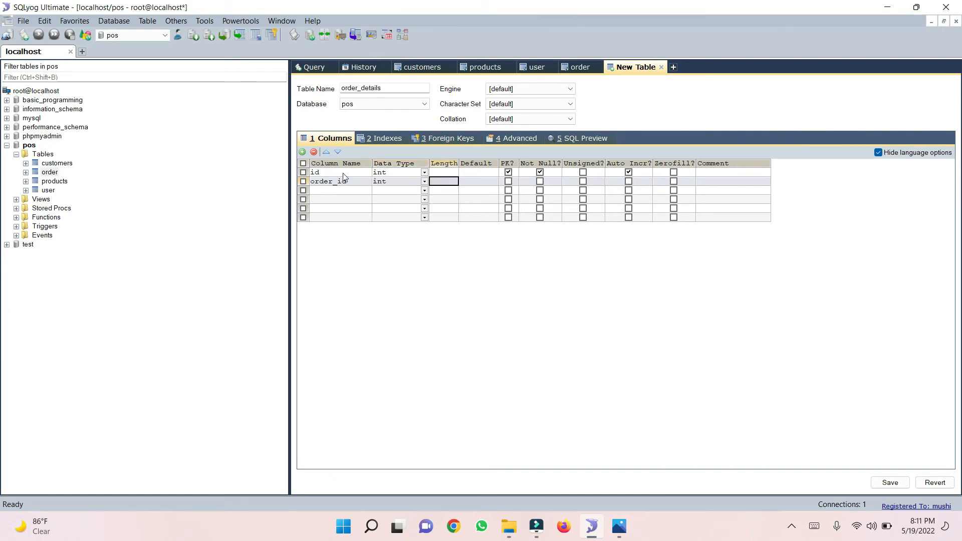
Add a third column named product_id to the order_details table with data type int
key("Down")
key("Left")
key("Left")
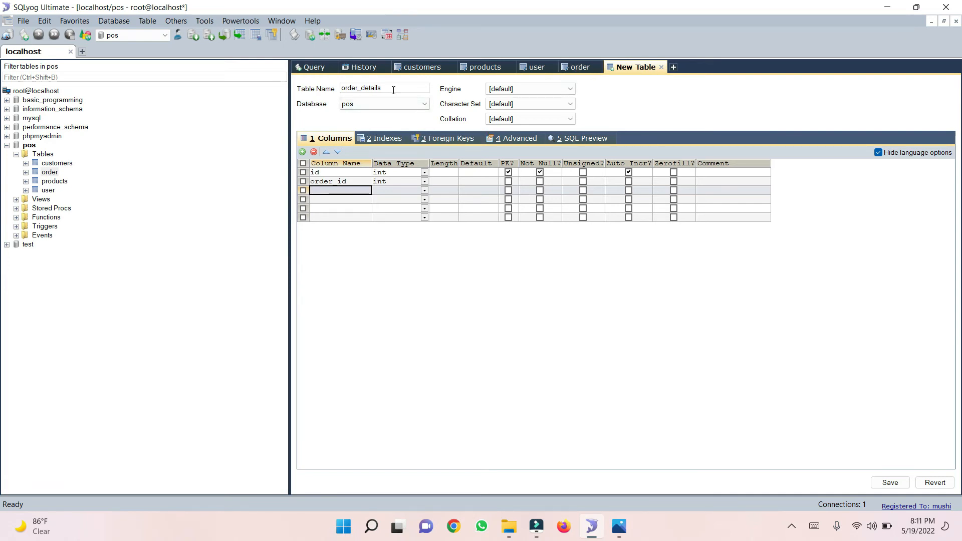
left_click(340, 191)
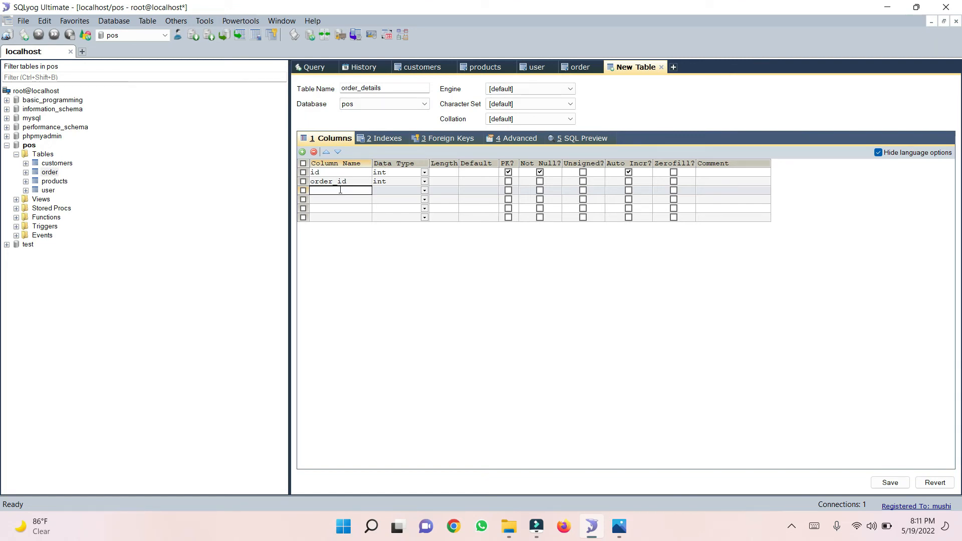
type("product_id")
key("Tab")
type("in")
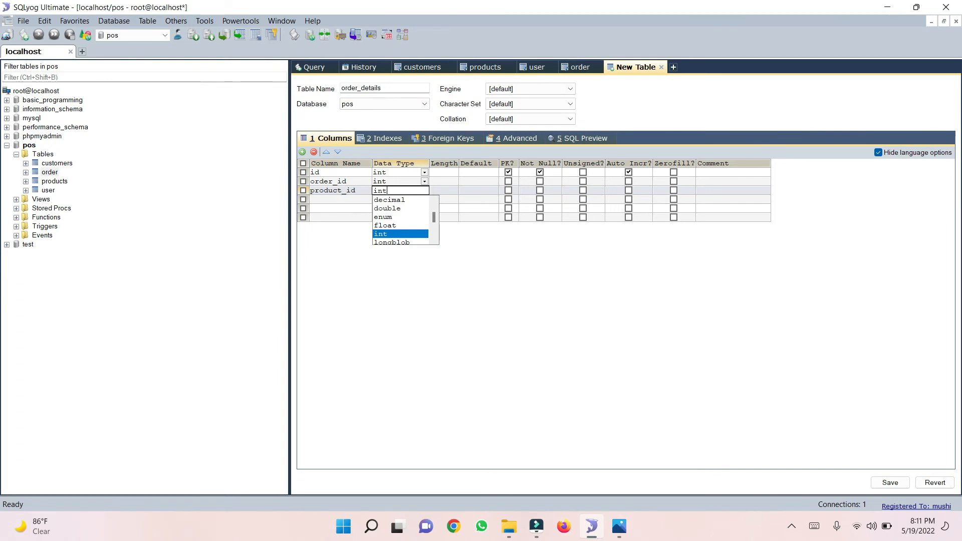
key("Tab")
key("Return")
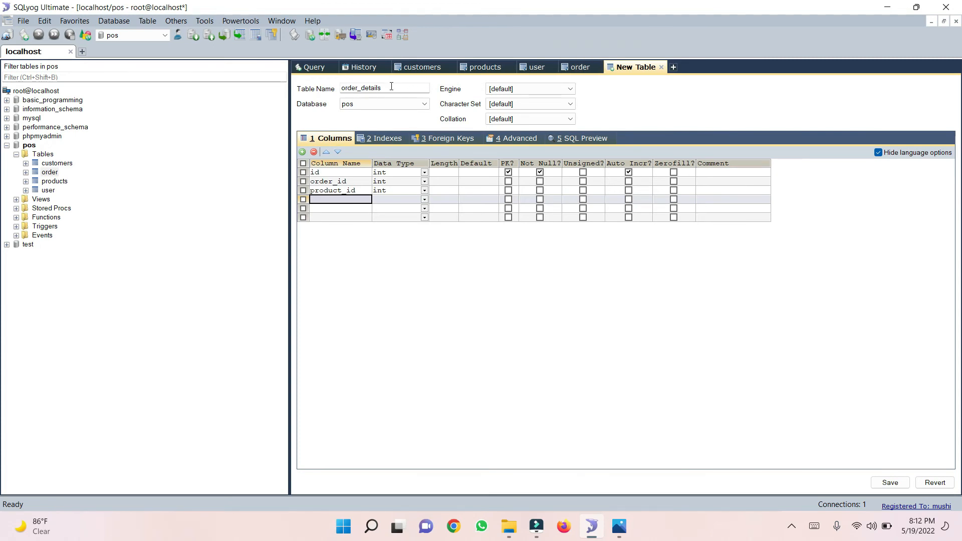
Add a fourth column named quantity to the order_details table with data type double
left_click(351, 182)
left_click(353, 191)
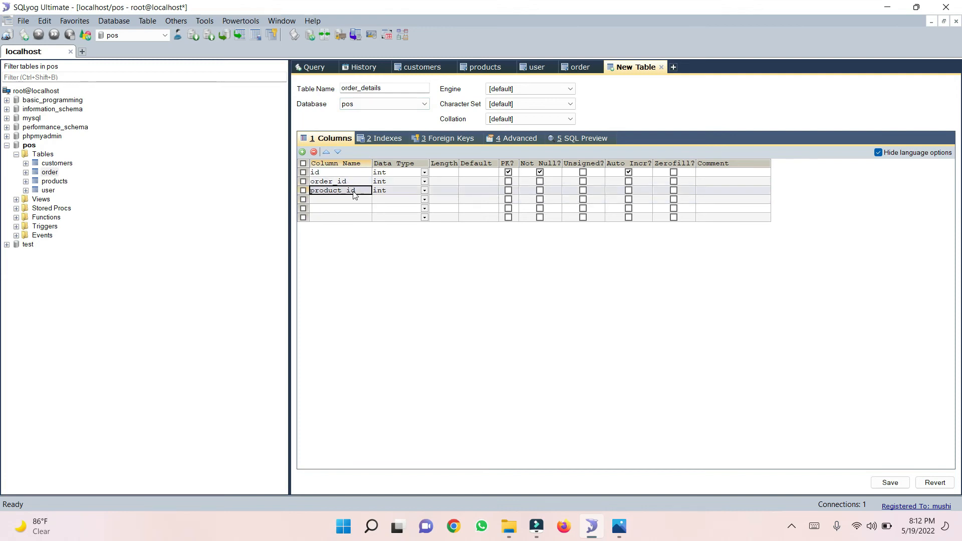
left_click(353, 200)
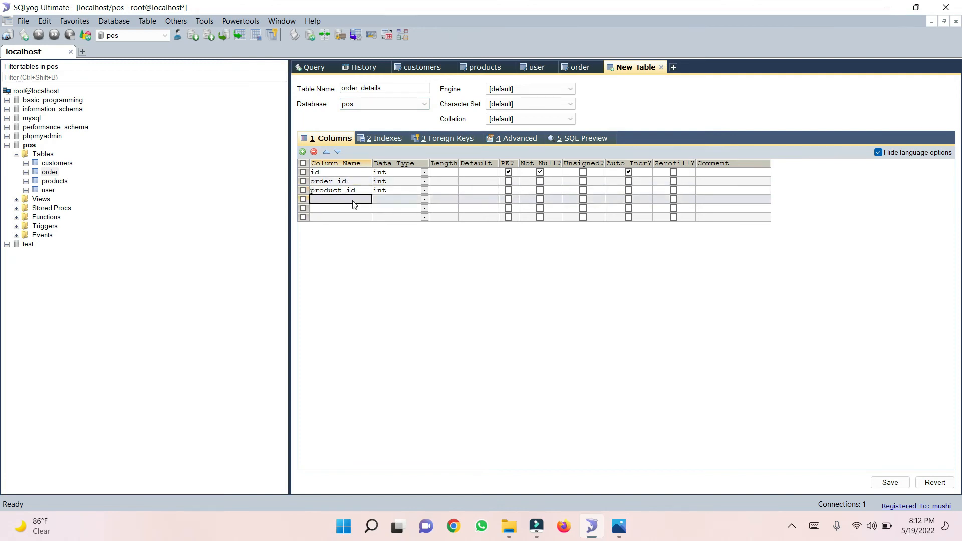
type("quantity")
key("Tab")
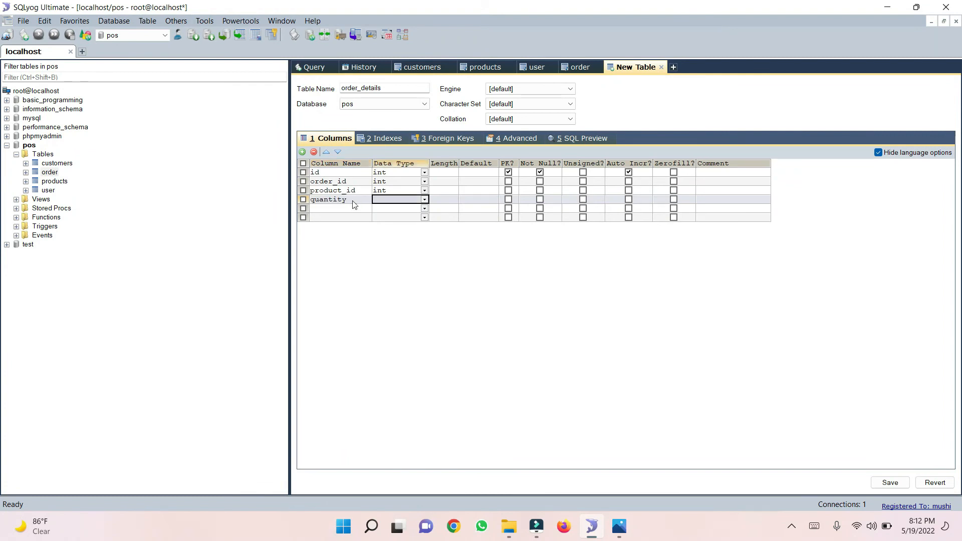
type("do")
key("Tab")
Add a fifth column named price to the order_details table with data type double
key("Down")
key("Left")
key("Left")
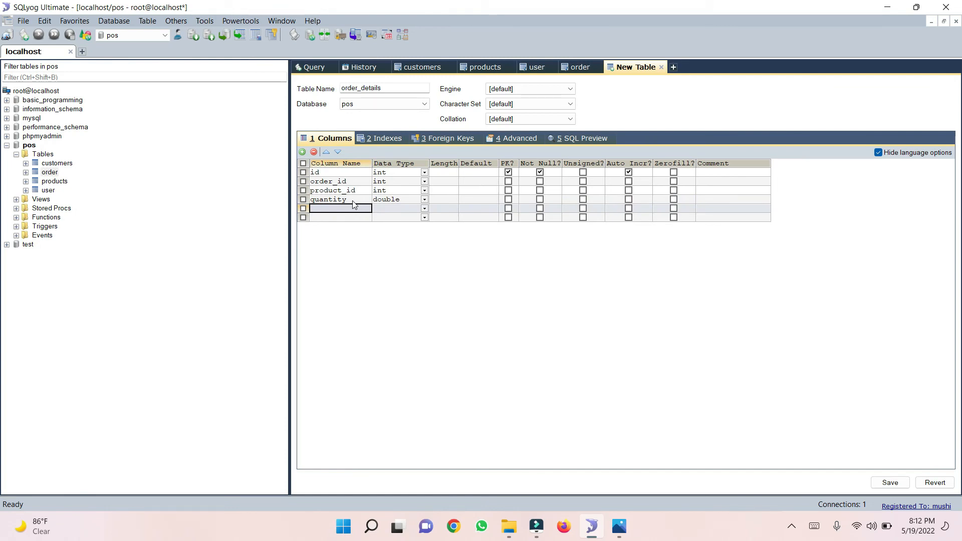
type("p")
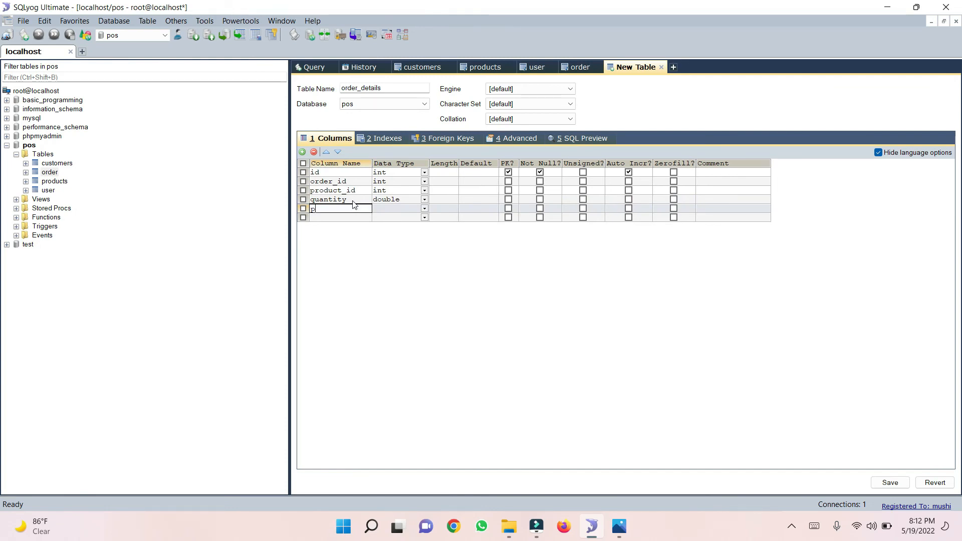
type("rice")
key("Tab")
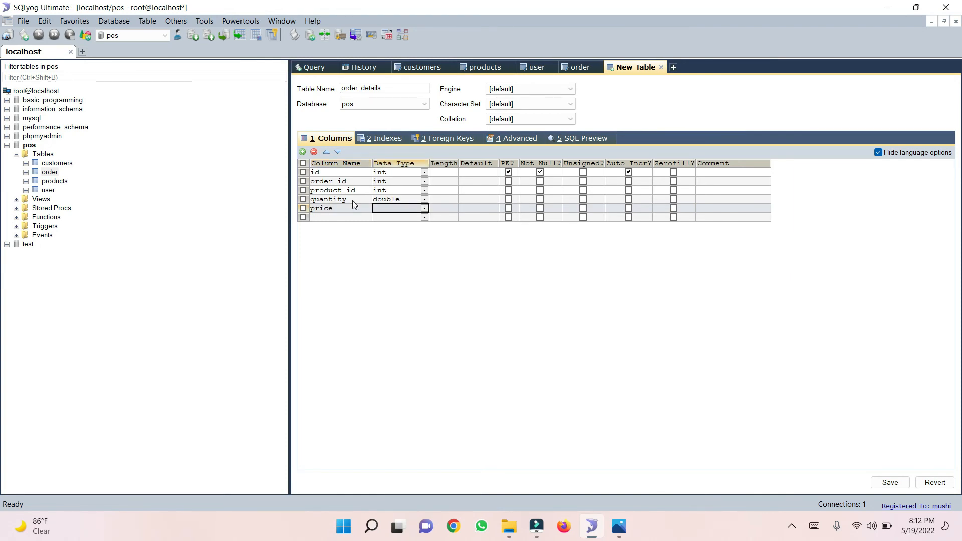
type("do")
key("Tab")
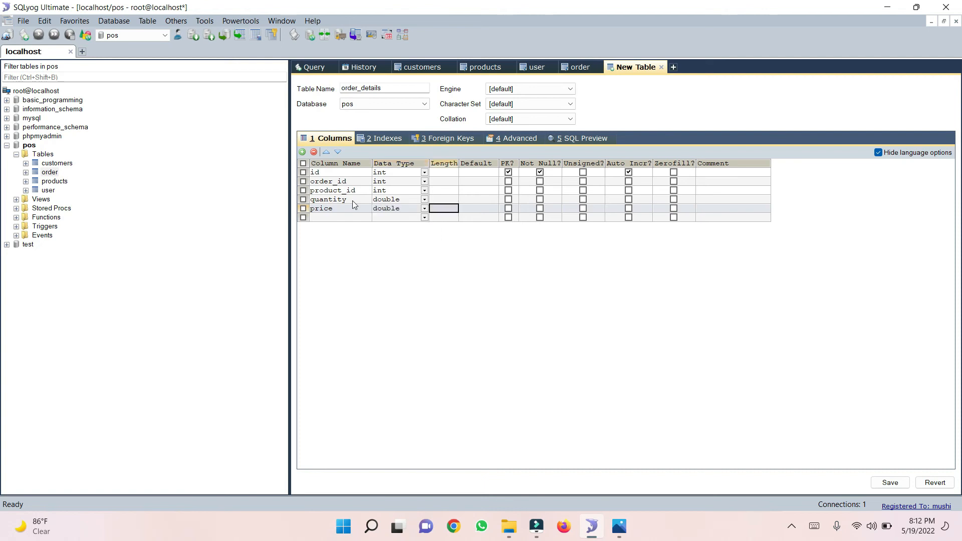
Add a sixth column named total_amount with data type double to the order_details table and save the table
key("Down")
key("Left")
key("Left")
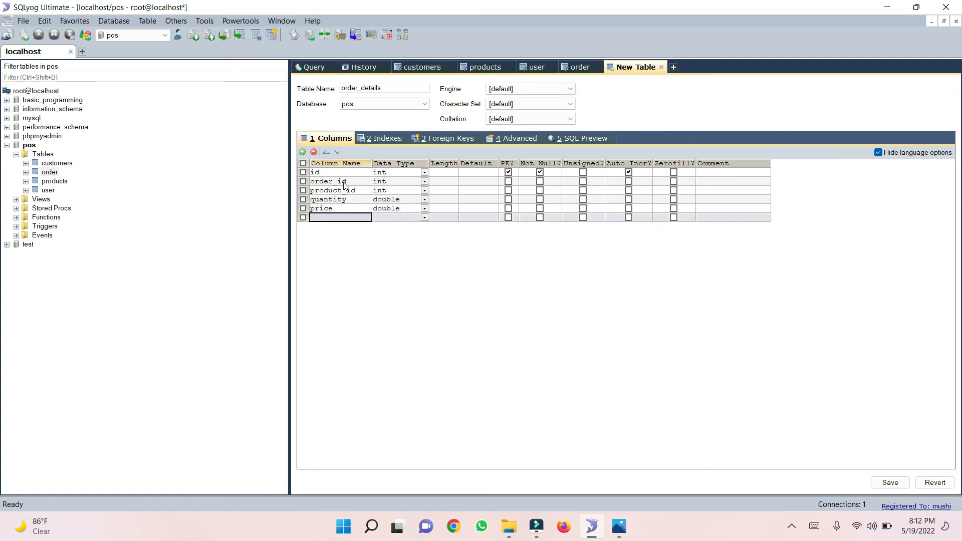
left_click(339, 201)
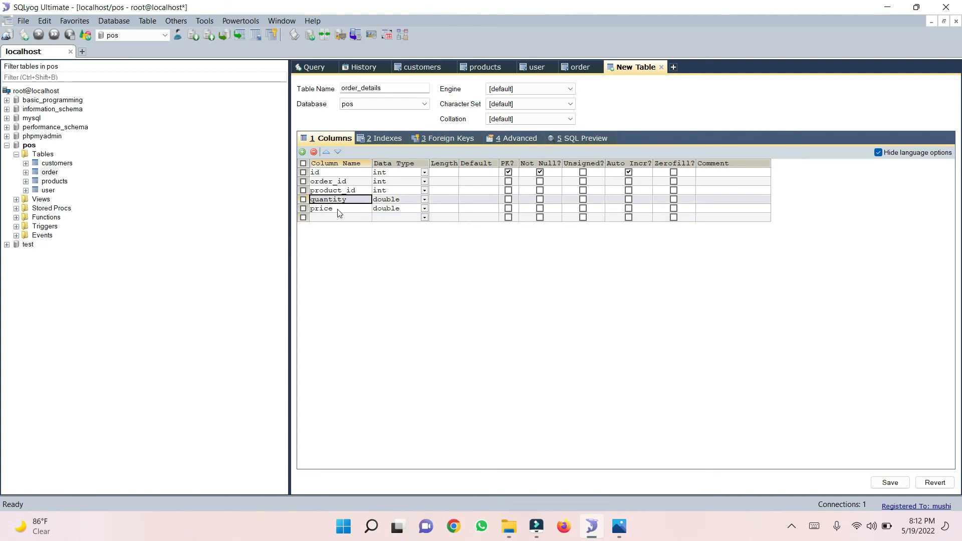
left_click(340, 209)
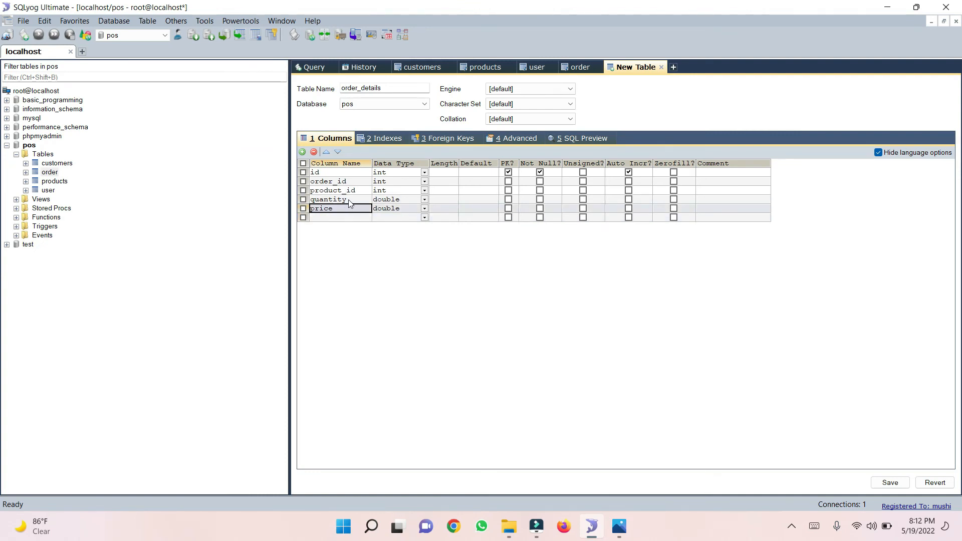
left_click(349, 201)
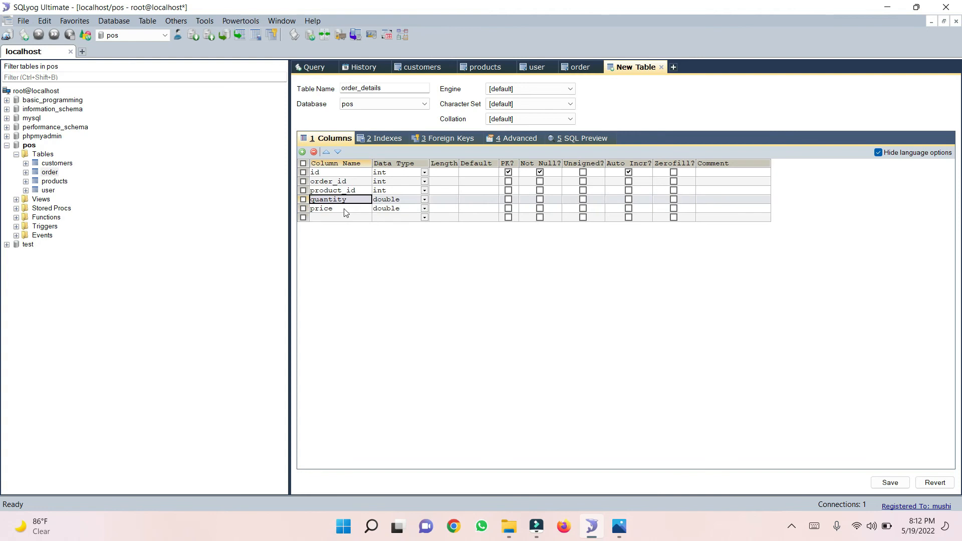
left_click(345, 211)
left_click(341, 219)
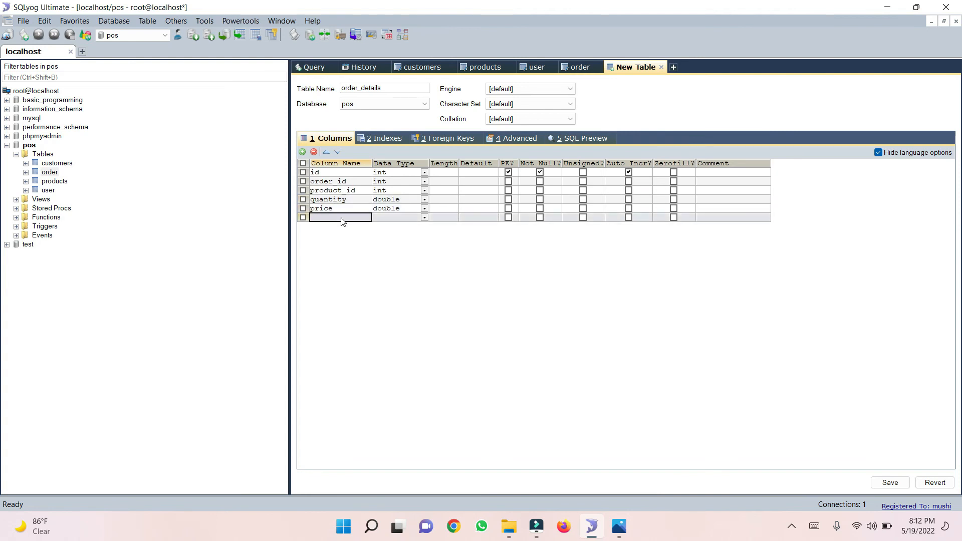
type("total_amount")
key("Tab")
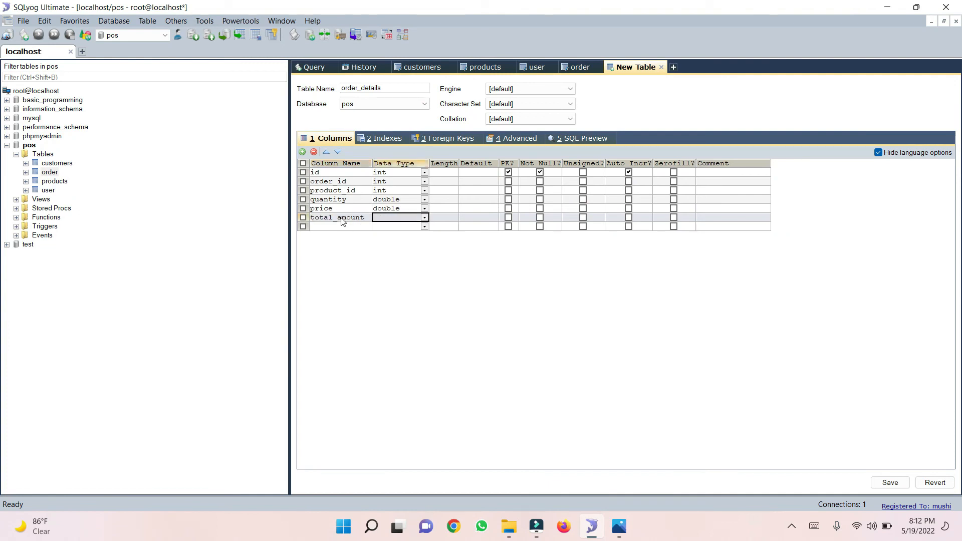
type("do")
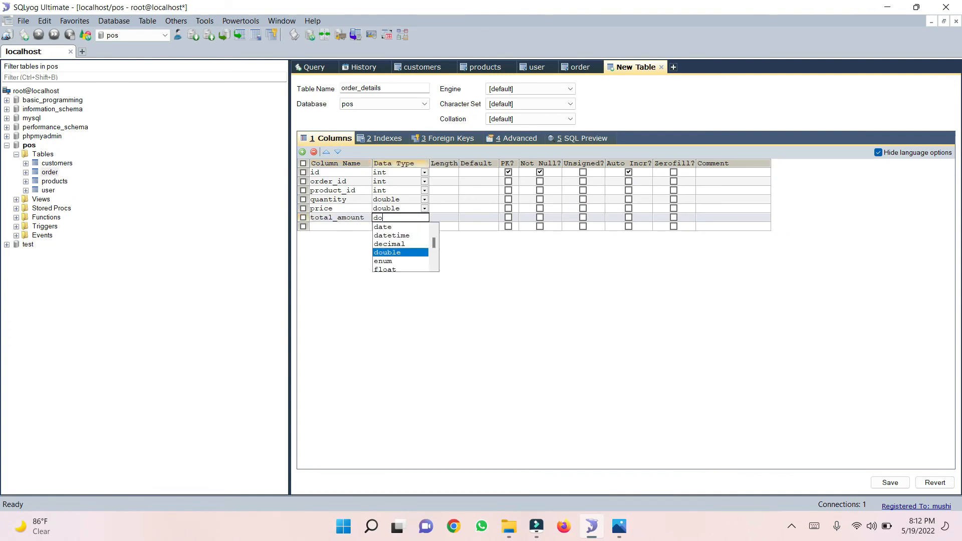
key("Tab")
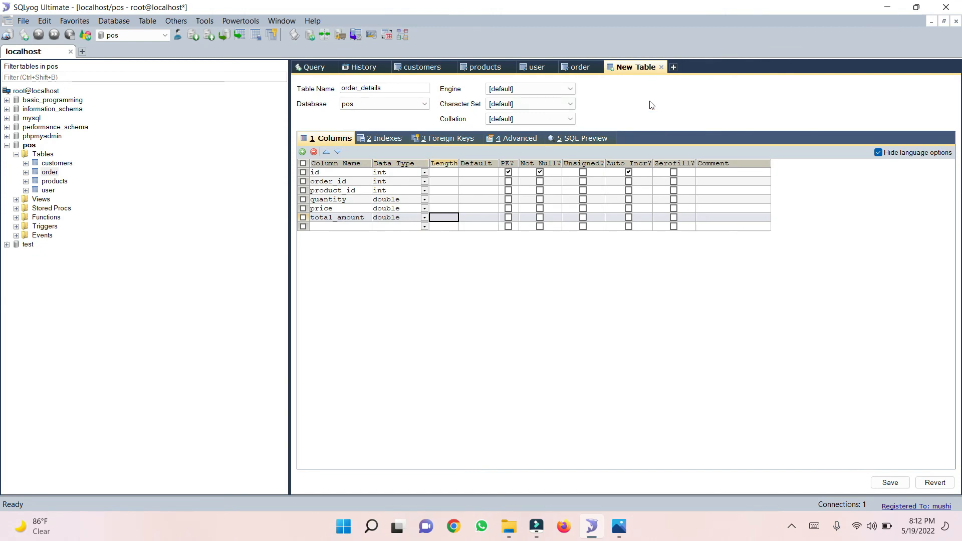
left_click(885, 481)
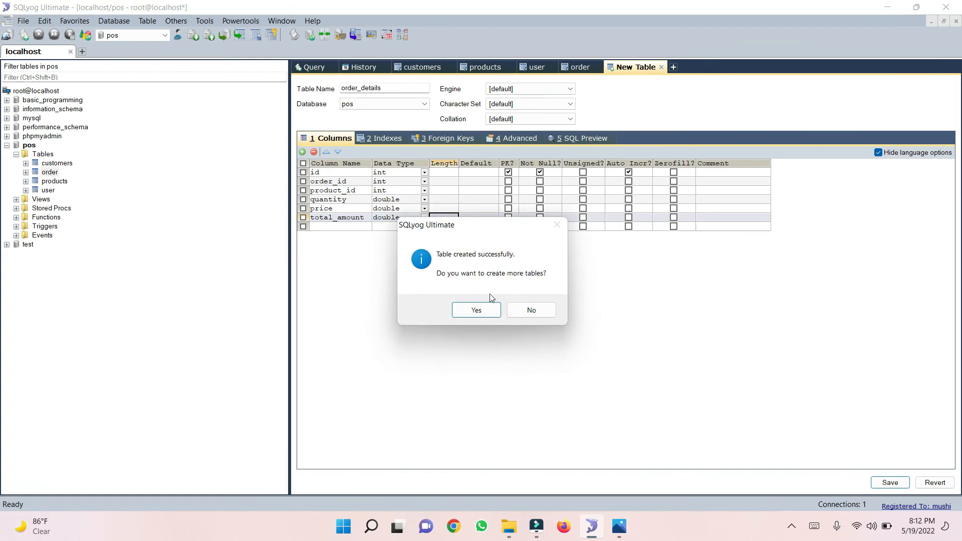
left_click(486, 309)
Close the history tab and all open table definition tabs, and show the table data view
left_click(57, 165)
left_click(674, 67)
left_click(596, 66)
left_click(537, 67)
left_click(552, 67)
left_click(510, 67)
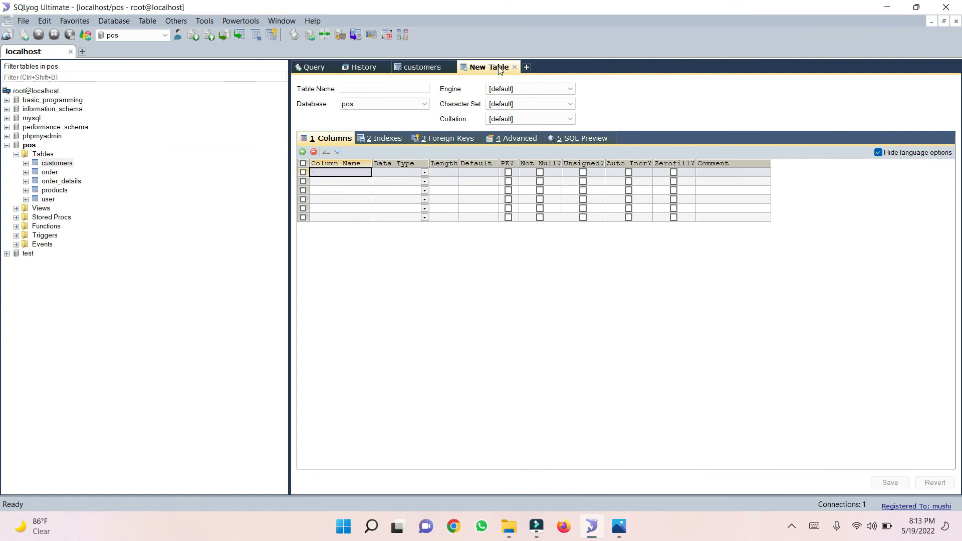
left_click(450, 67)
left_click(385, 67)
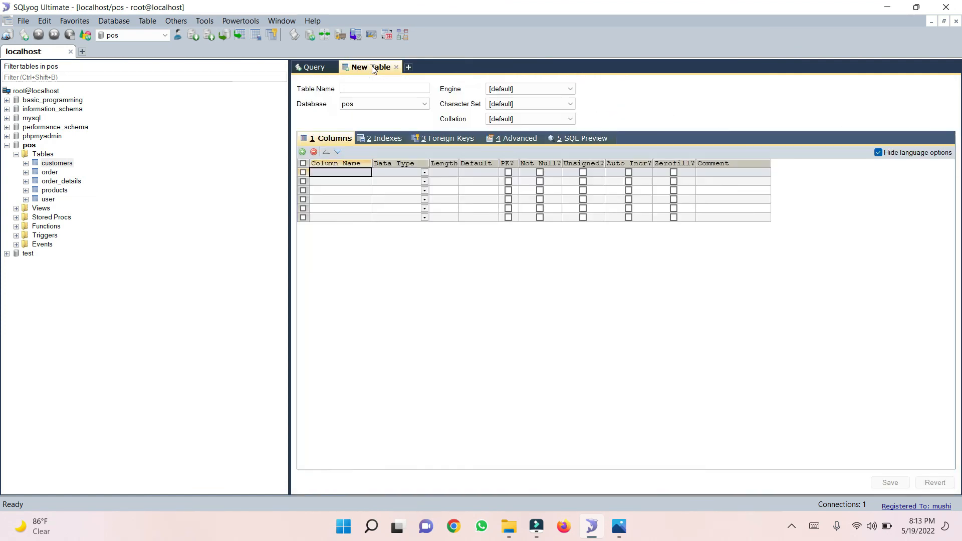
left_click(397, 67)
left_click(385, 296)
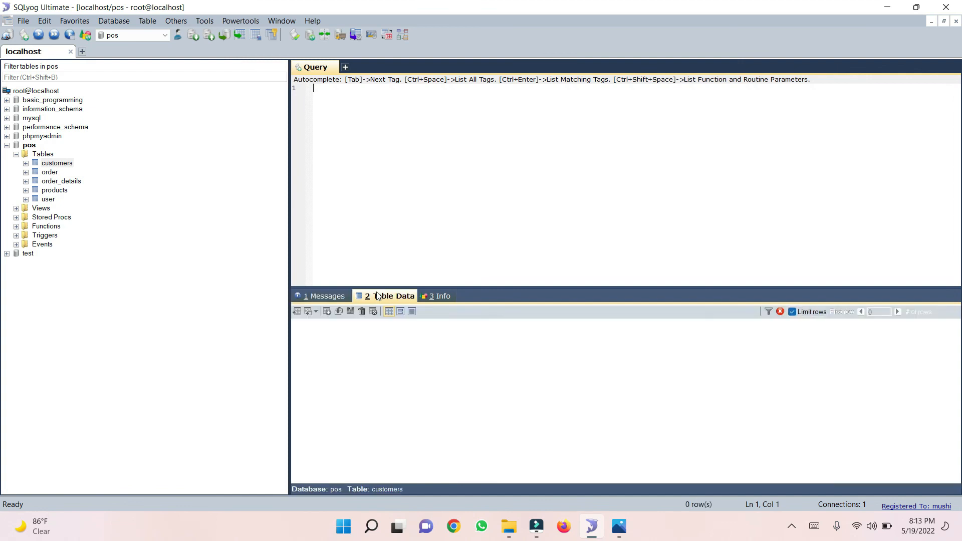
Examine the columns of the customers, order, order_details and products tables in their table data
left_click(59, 166)
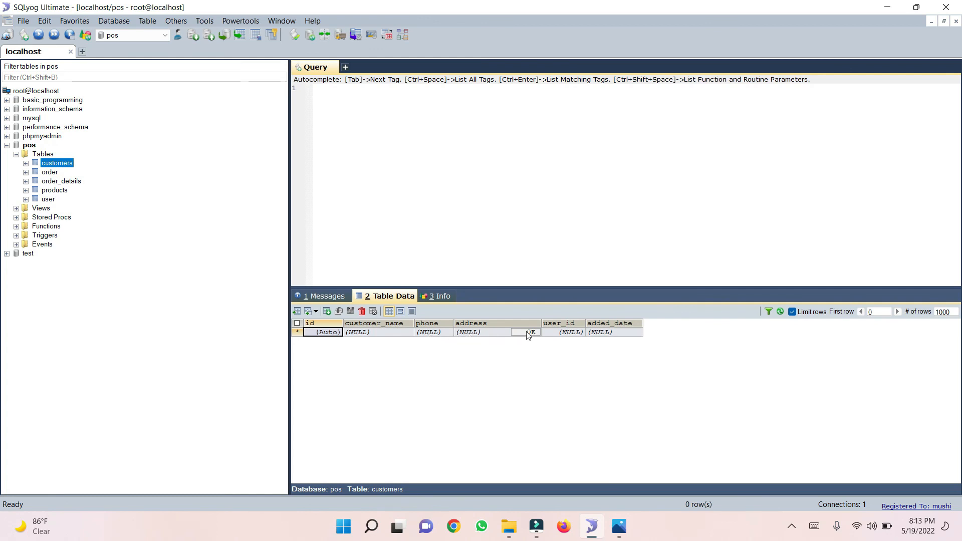
left_click(50, 171)
left_click(386, 333)
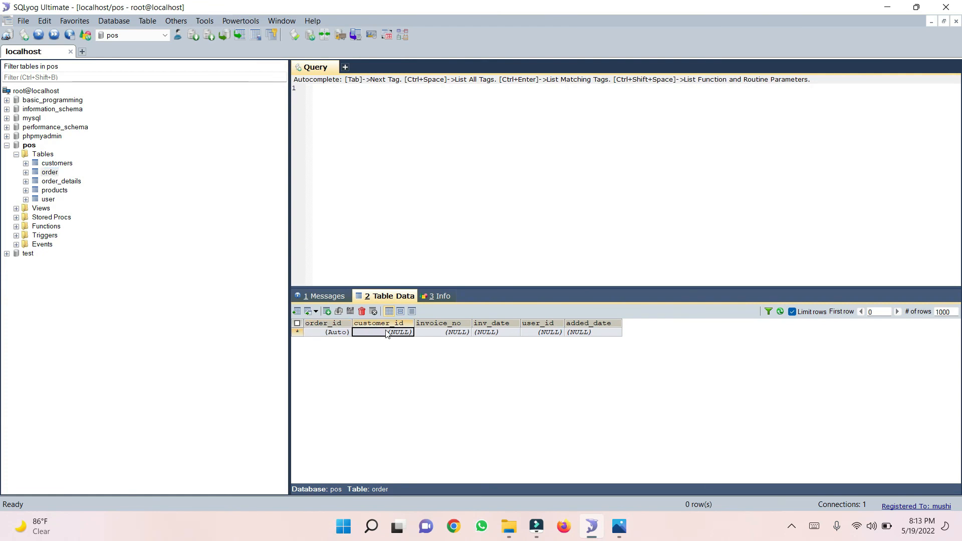
left_click(436, 334)
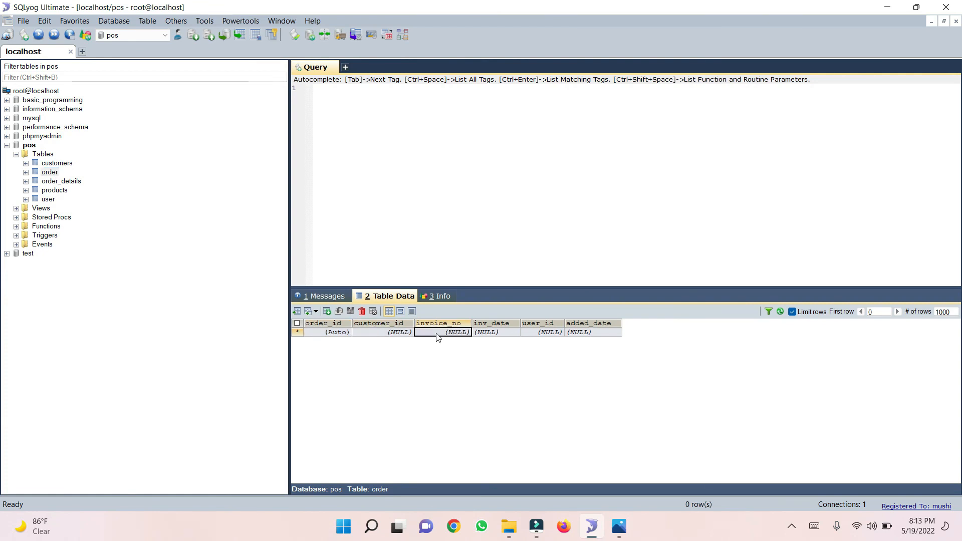
left_click(502, 334)
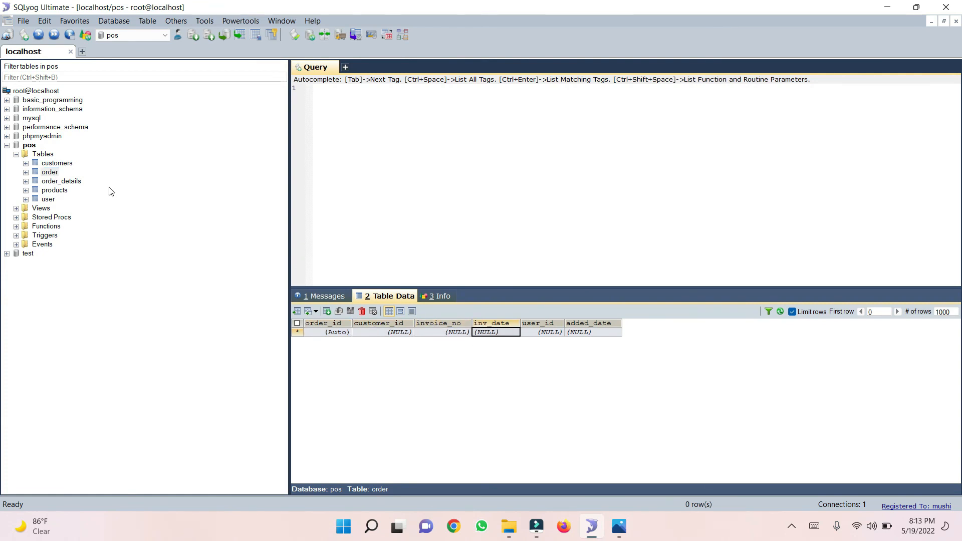
left_click(68, 181)
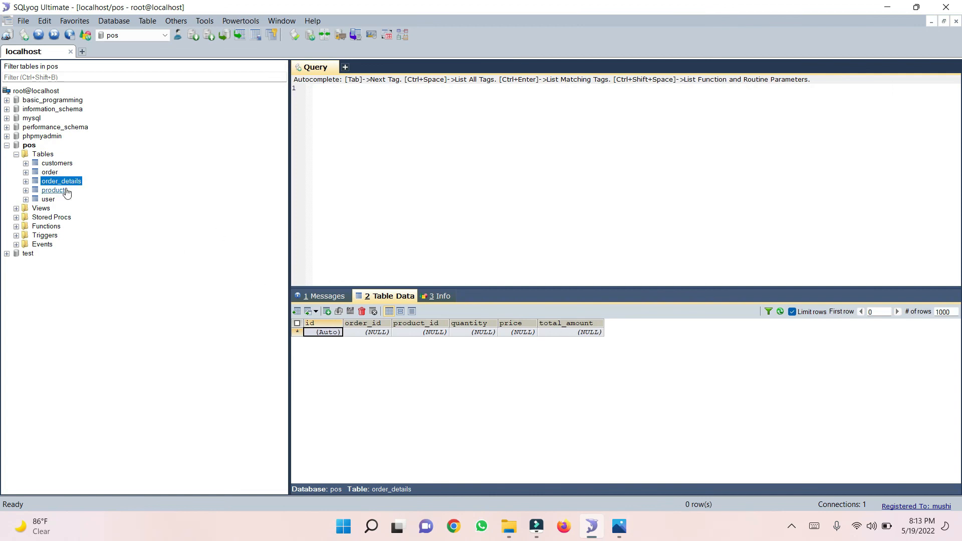
left_click(370, 334)
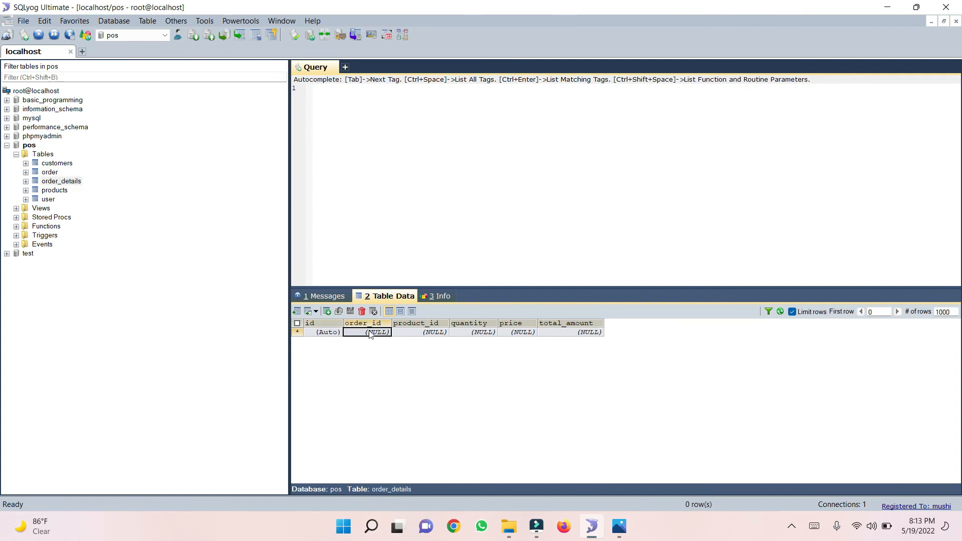
left_click(436, 334)
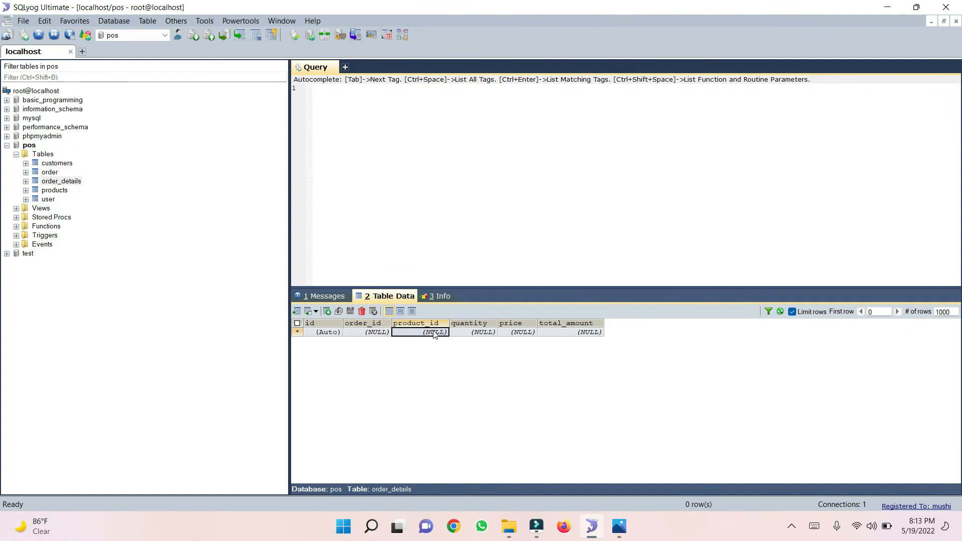
left_click(471, 334)
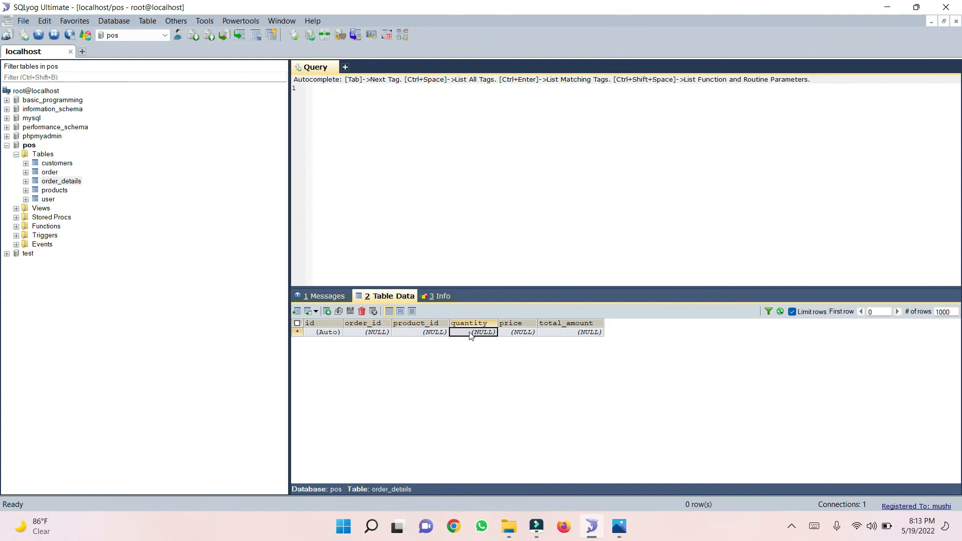
left_click(513, 334)
left_click(560, 336)
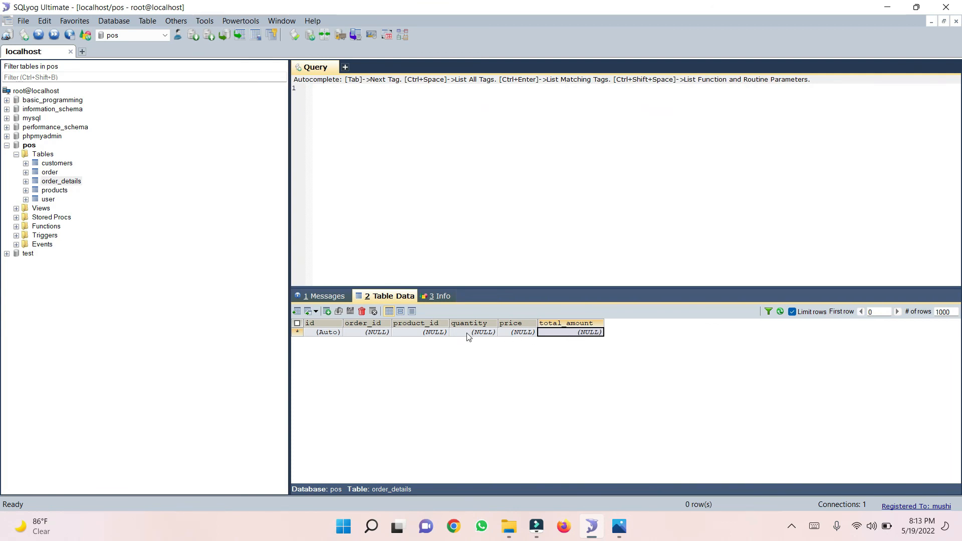
left_click(62, 193)
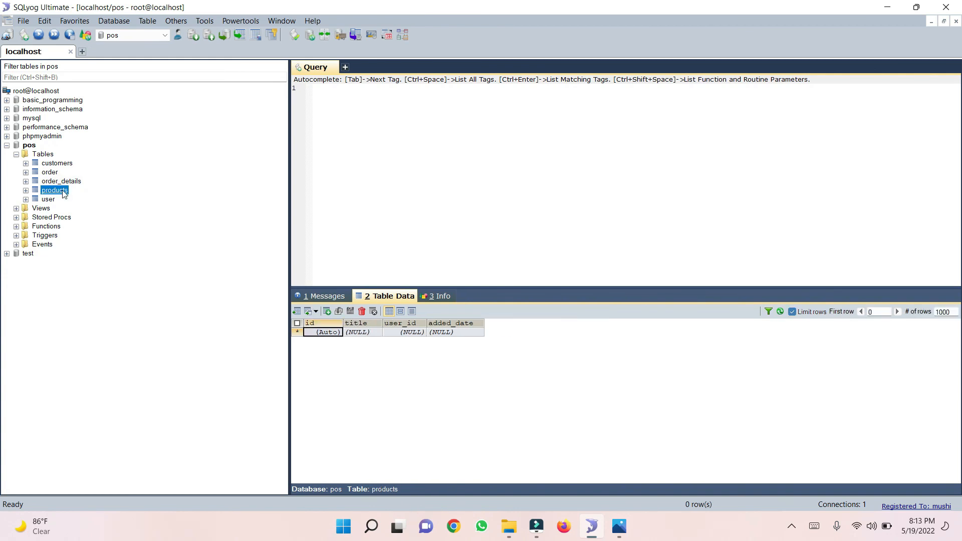
left_click(56, 173)
left_click(61, 181)
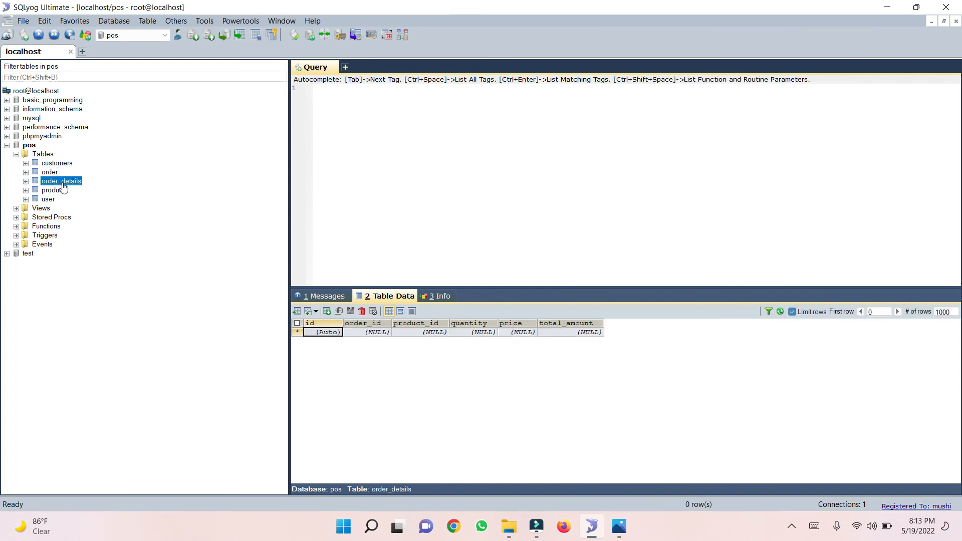
Add a first record with the title Shempo to the products table and save it
left_click(55, 191)
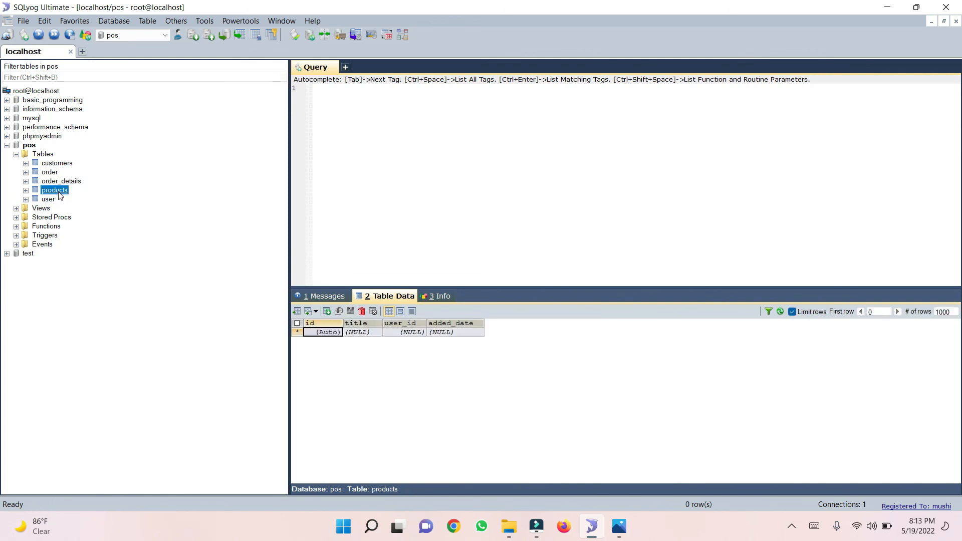
double_click(368, 333)
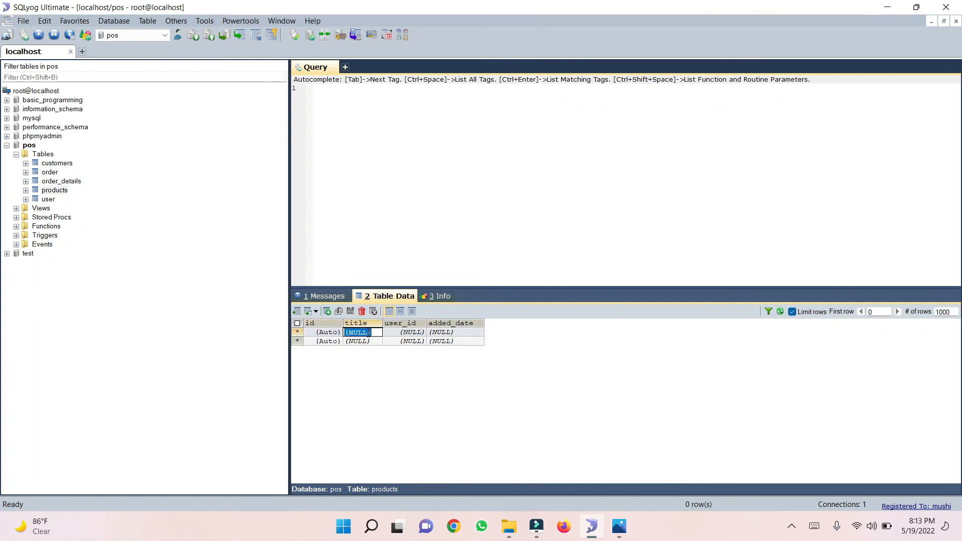
type("Shempo")
key("Tab")
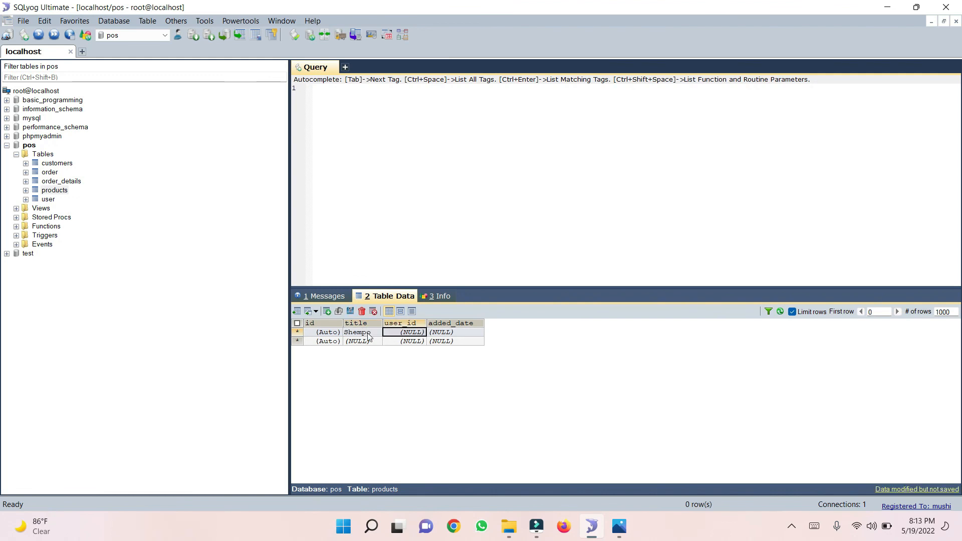
key("Down")
key("Left")
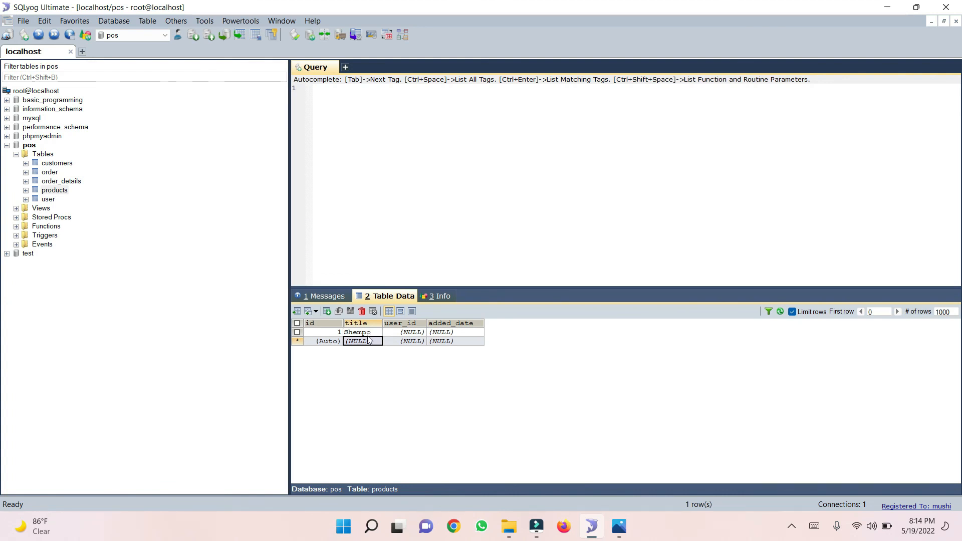
Add a second record to the products table with the title Lipistic and save it
left_click(368, 342)
left_click(369, 354)
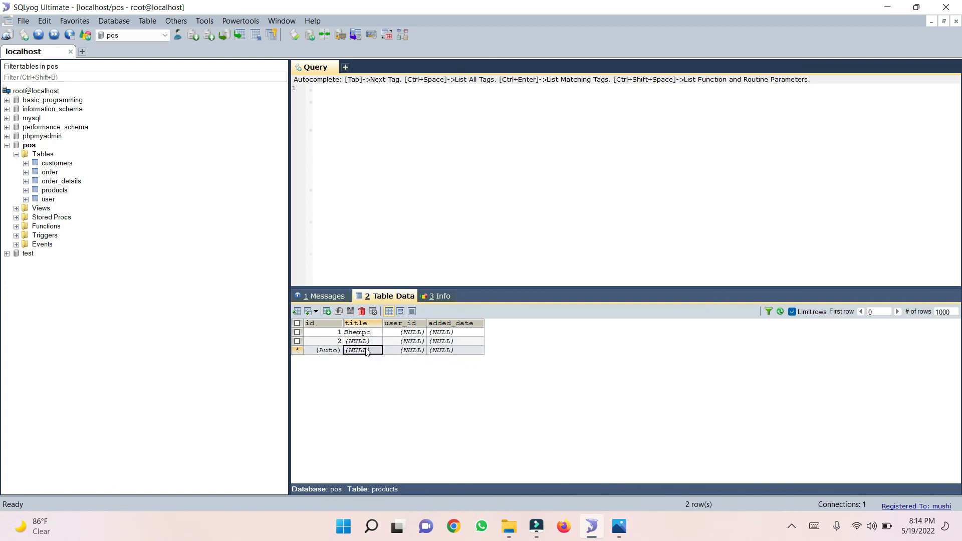
left_click(364, 345)
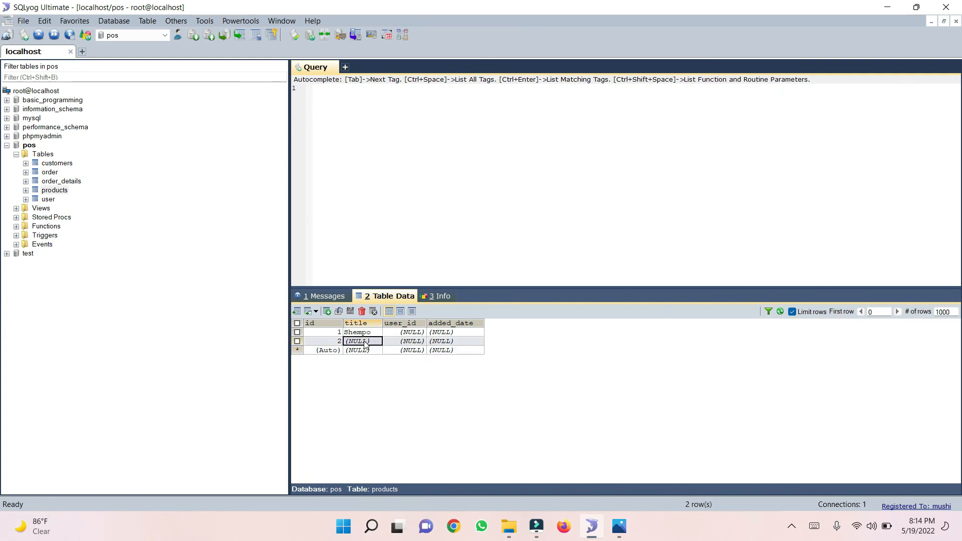
type("Lipis")
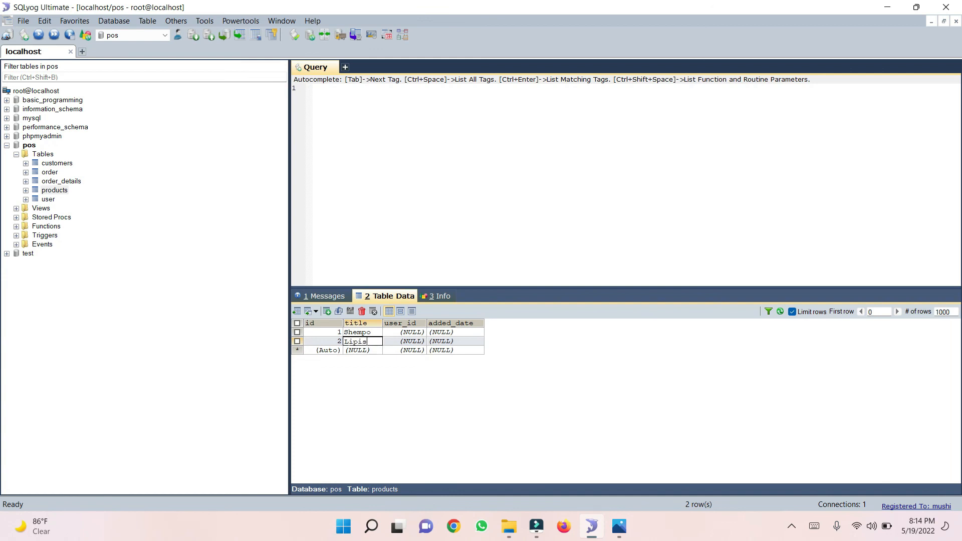
type("tic")
key("Tab")
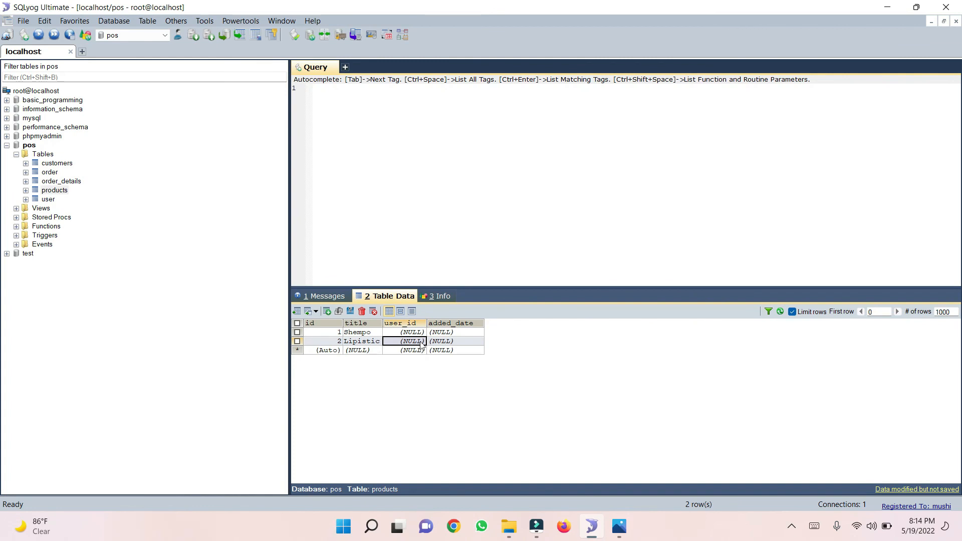
left_click(372, 343)
left_click(373, 334)
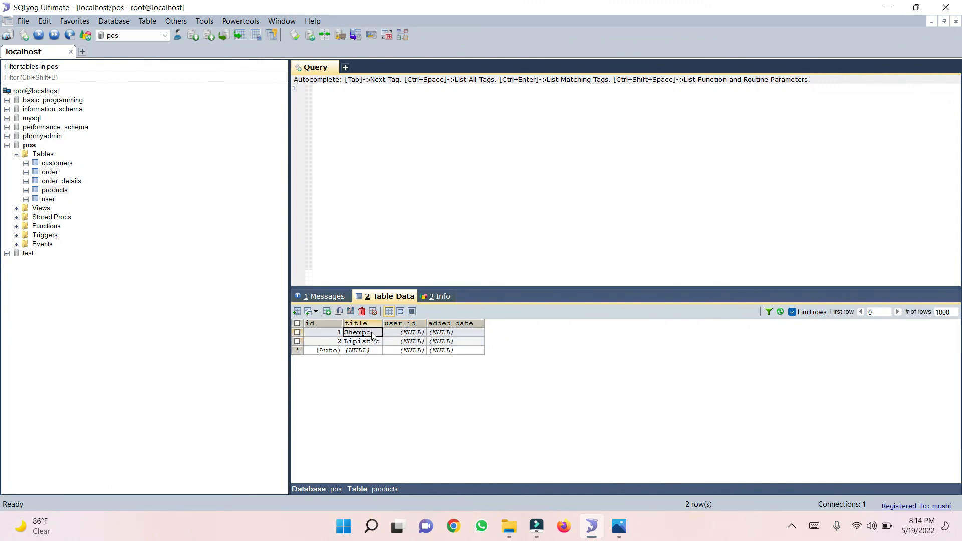
left_click(369, 343)
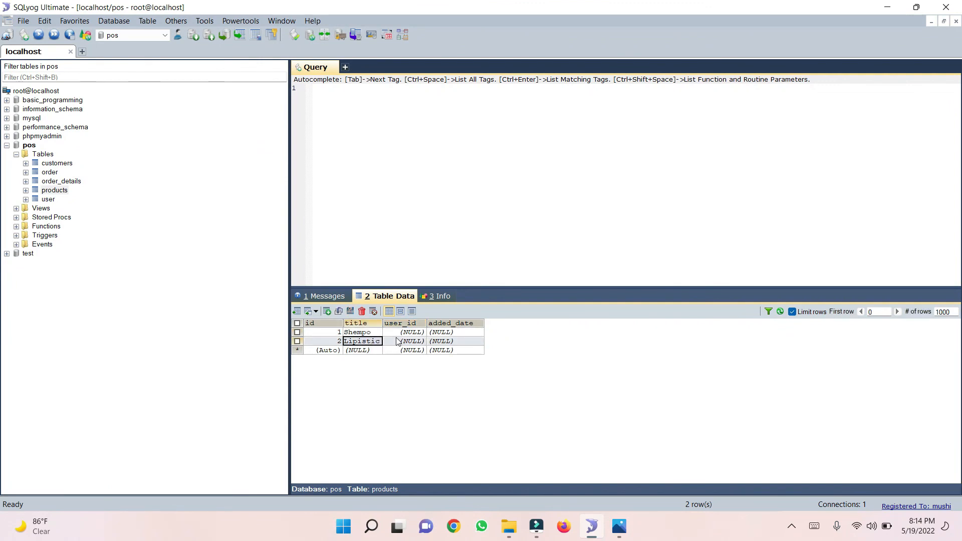